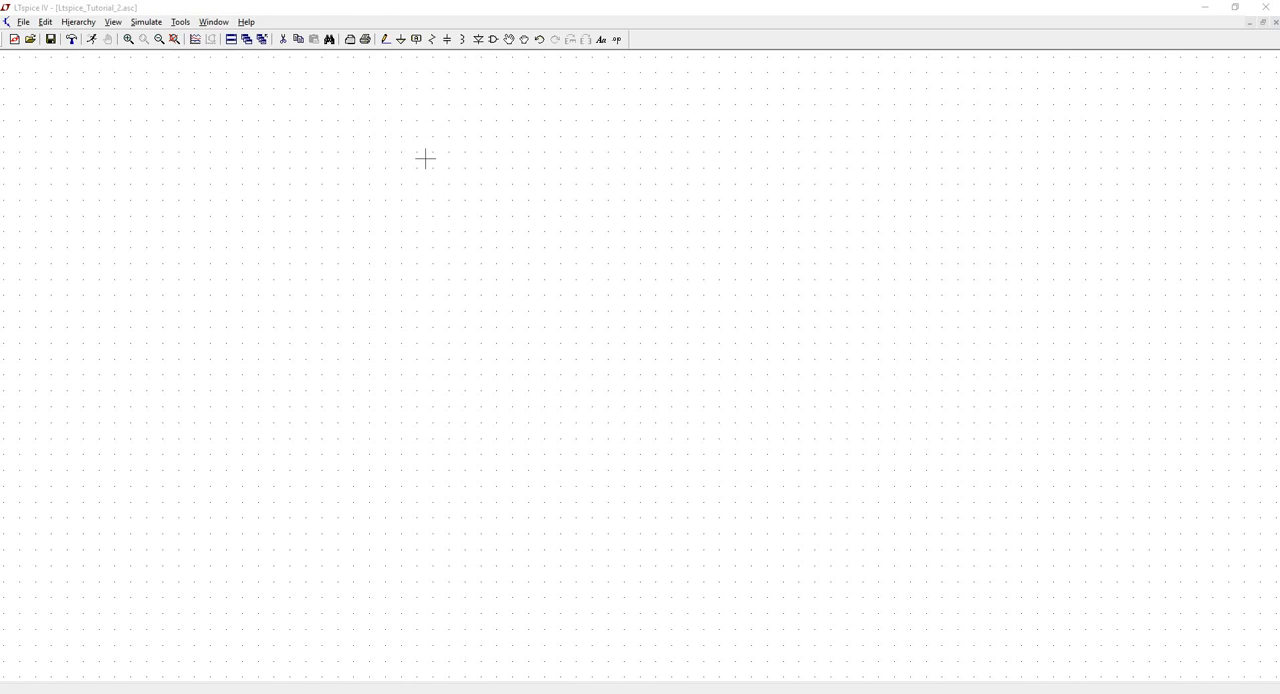
# - Place a diode horizontally in the upper middle of the schematic, rotated so that its cathode points right
pyautogui.click(479, 40)
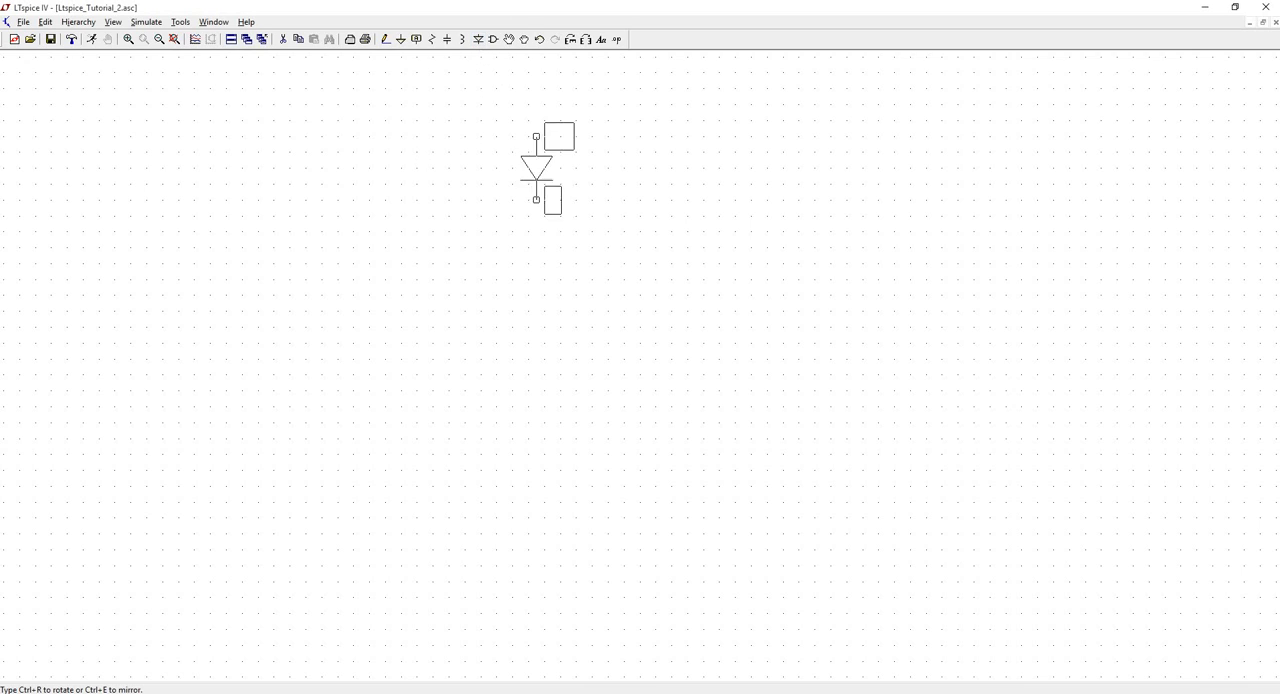
pyautogui.click(571, 41)
pyautogui.click(571, 41)
pyautogui.click(571, 41)
pyautogui.click(496, 184)
pyautogui.press('Escape')
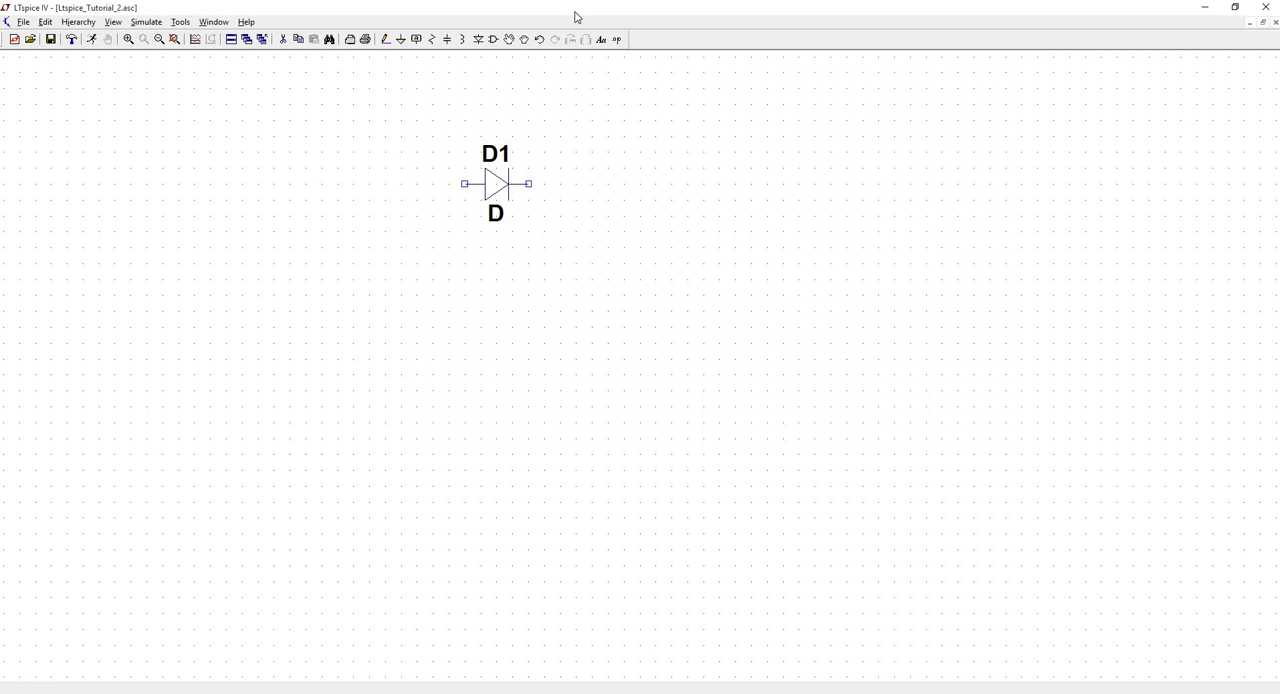
# - Place a vertical resistor below and right of the diode, and a ground symbol in the lower left of the schematic
pyautogui.click(437, 42)
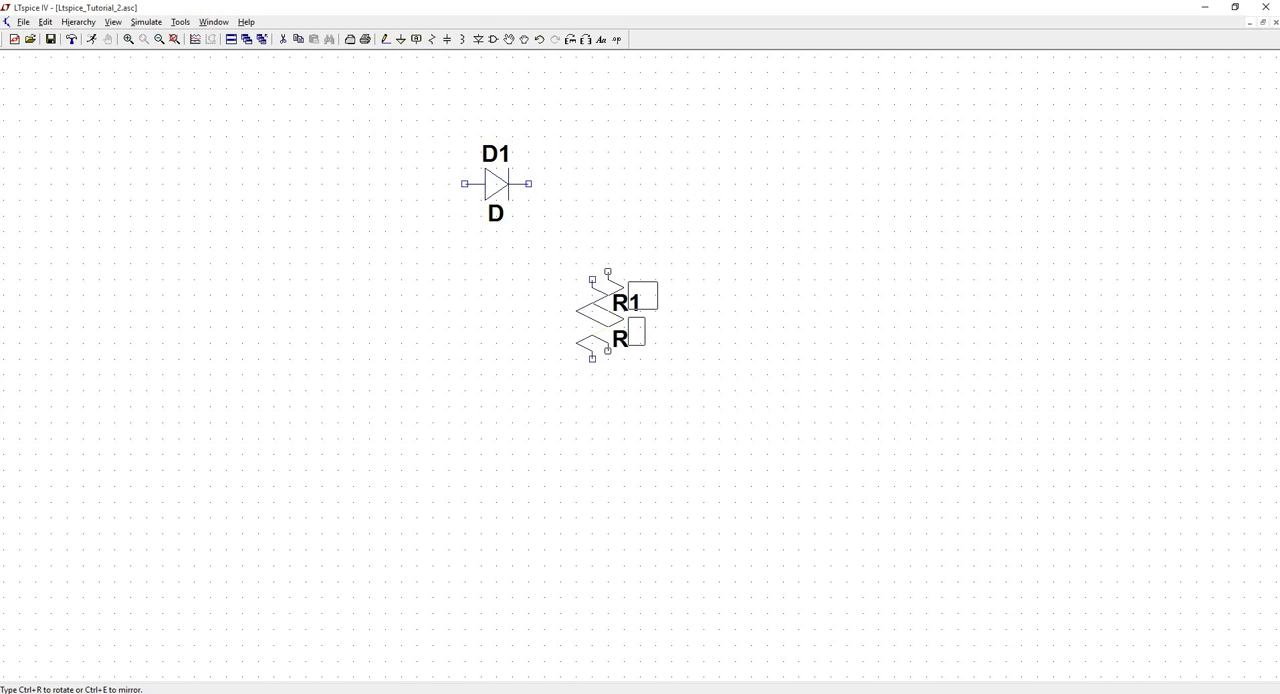
pyautogui.click(592, 318)
pyautogui.press('Escape')
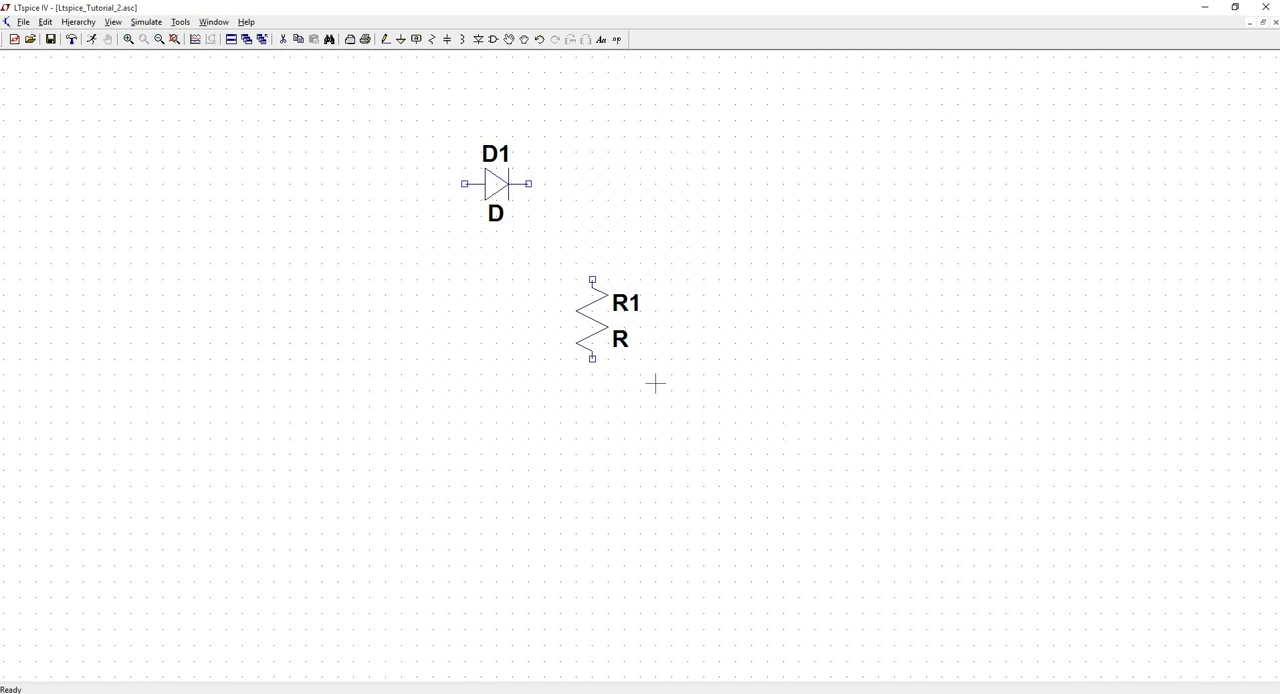
pyautogui.click(403, 40)
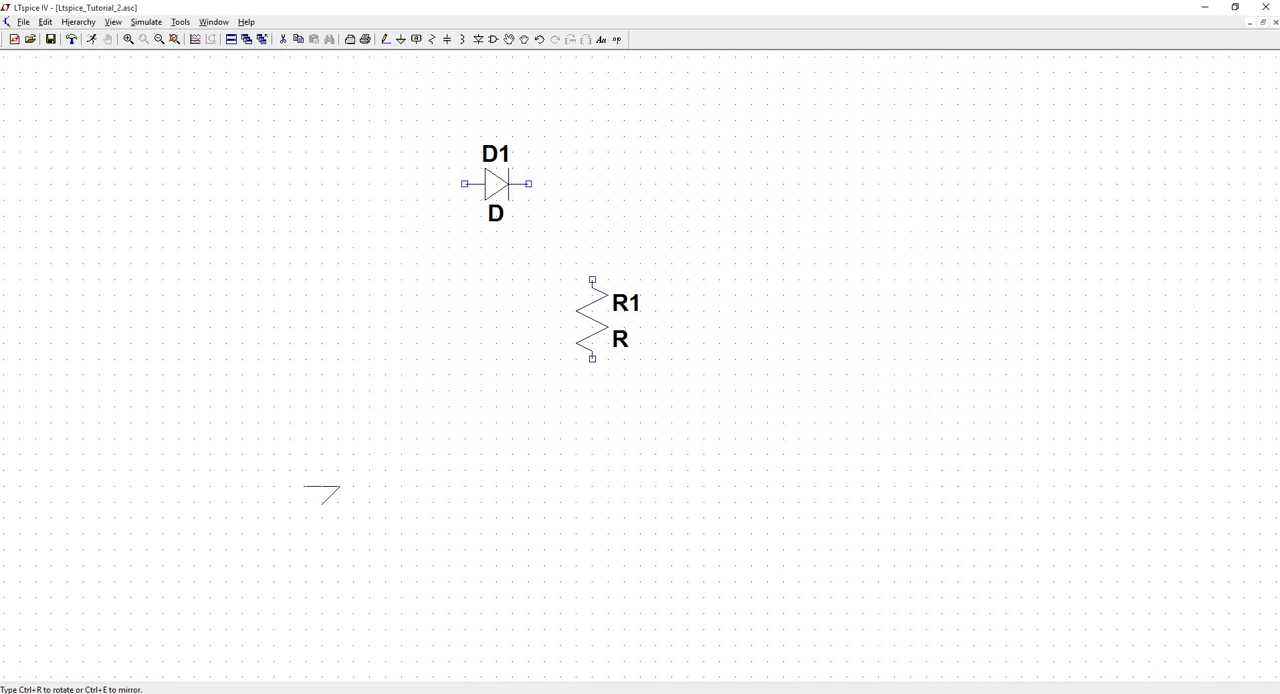
pyautogui.click(305, 471)
pyautogui.press('Escape')
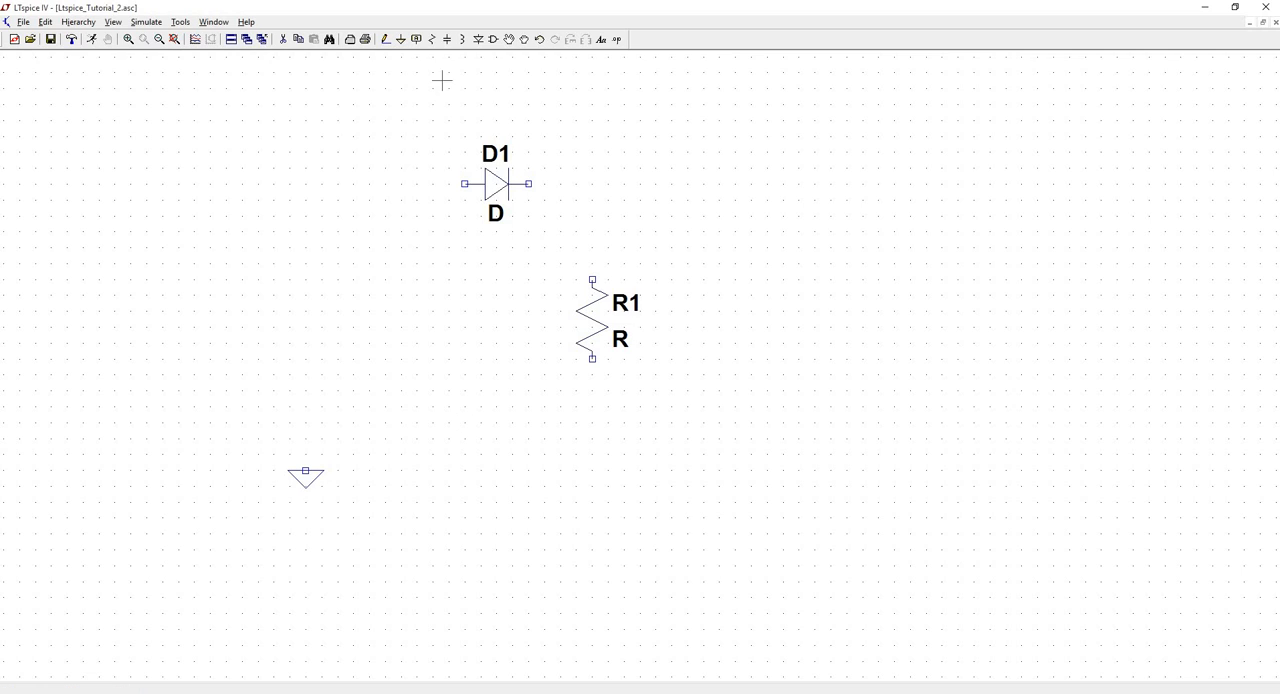
# - Place a voltage source component to the left of the diode, above the ground symbol
pyautogui.click(493, 40)
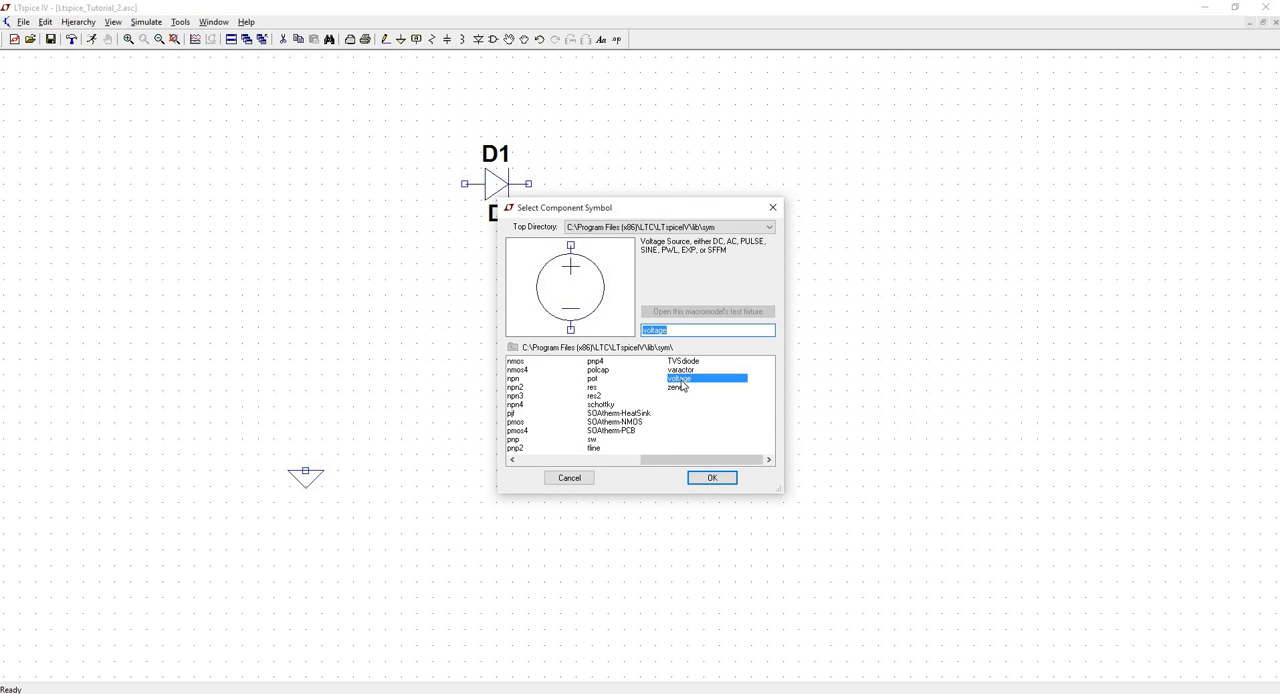
pyautogui.doubleClick(682, 381)
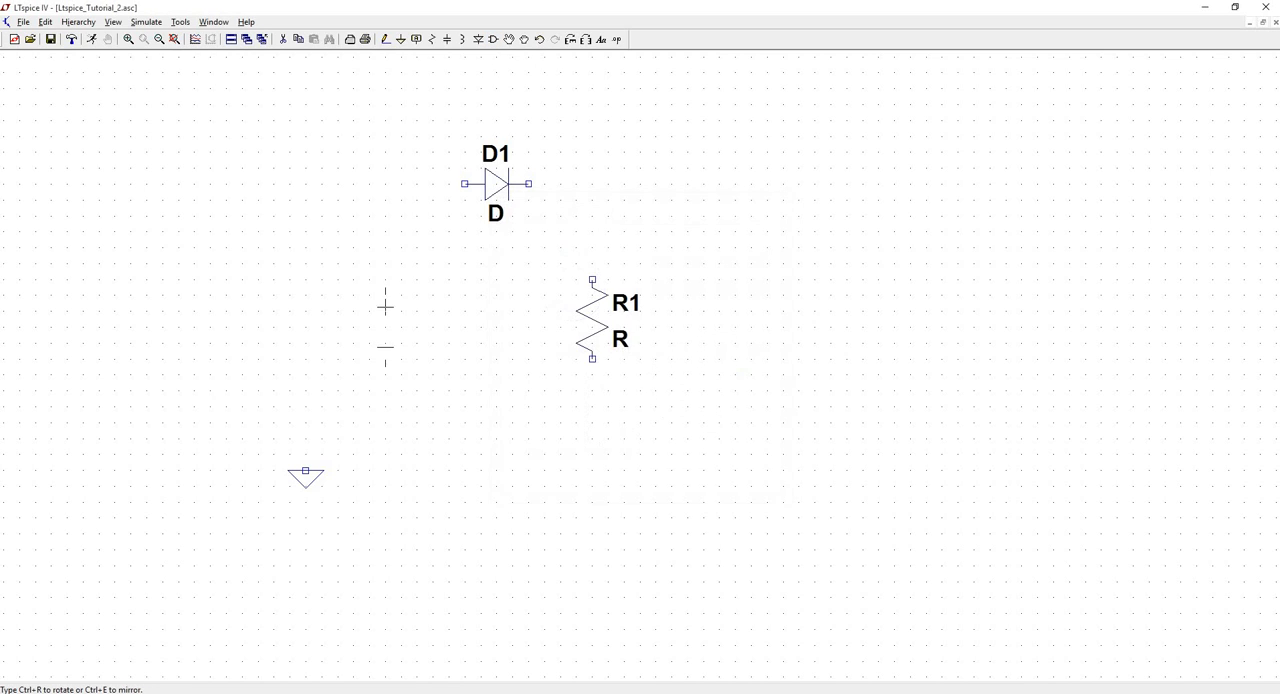
pyautogui.click(246, 282)
pyautogui.press('Escape')
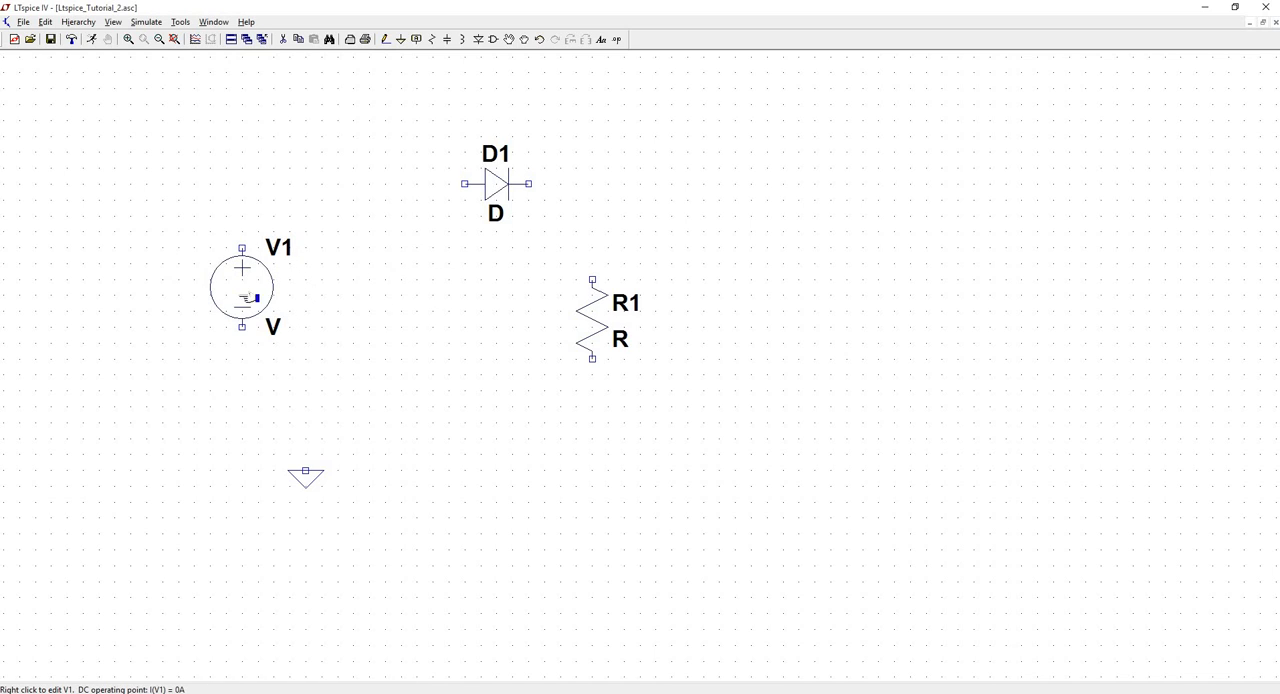
# - Configure voltage source V1 as a SINE function with amplitude 5 V and frequency 1k Hz
pyautogui.rightClick(258, 289)
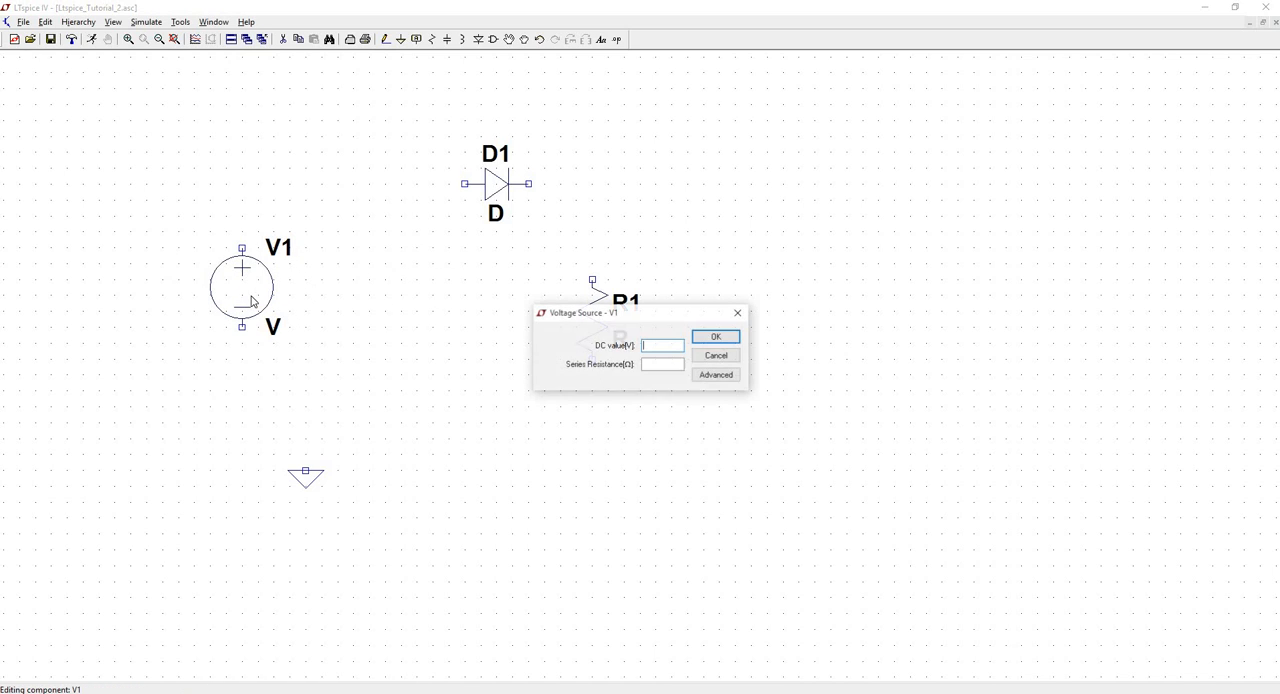
pyautogui.click(725, 377)
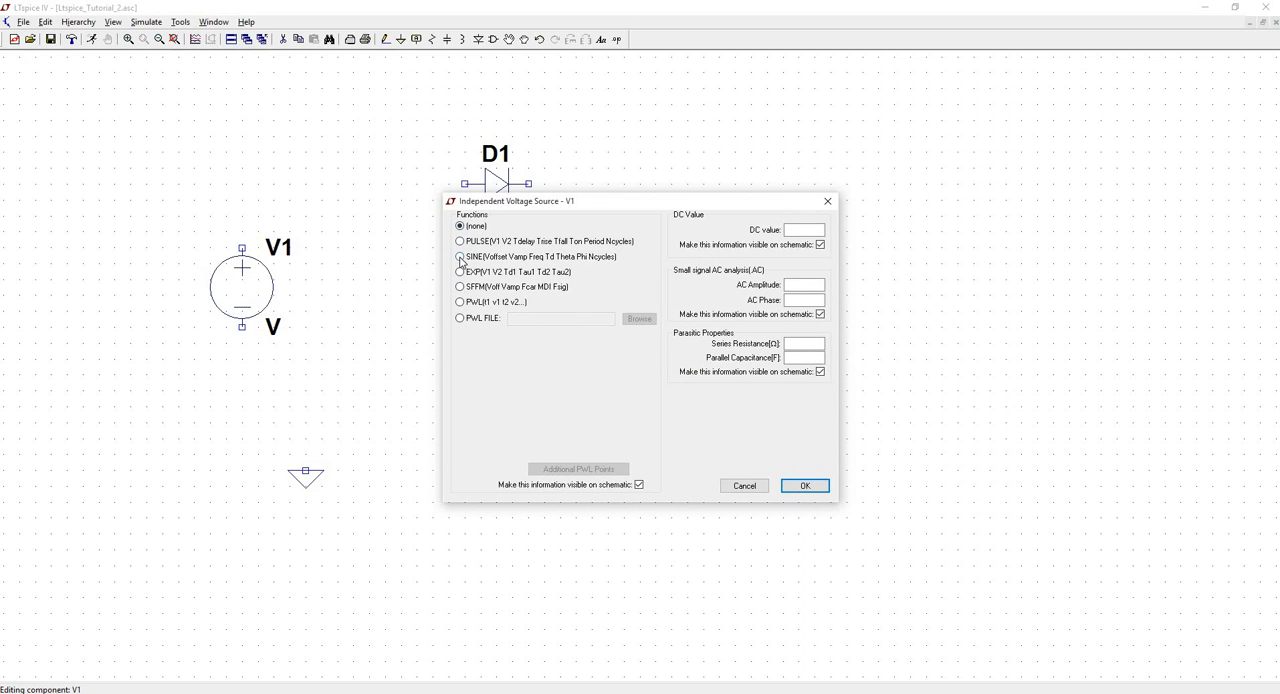
pyautogui.click(460, 257)
pyautogui.click(613, 360)
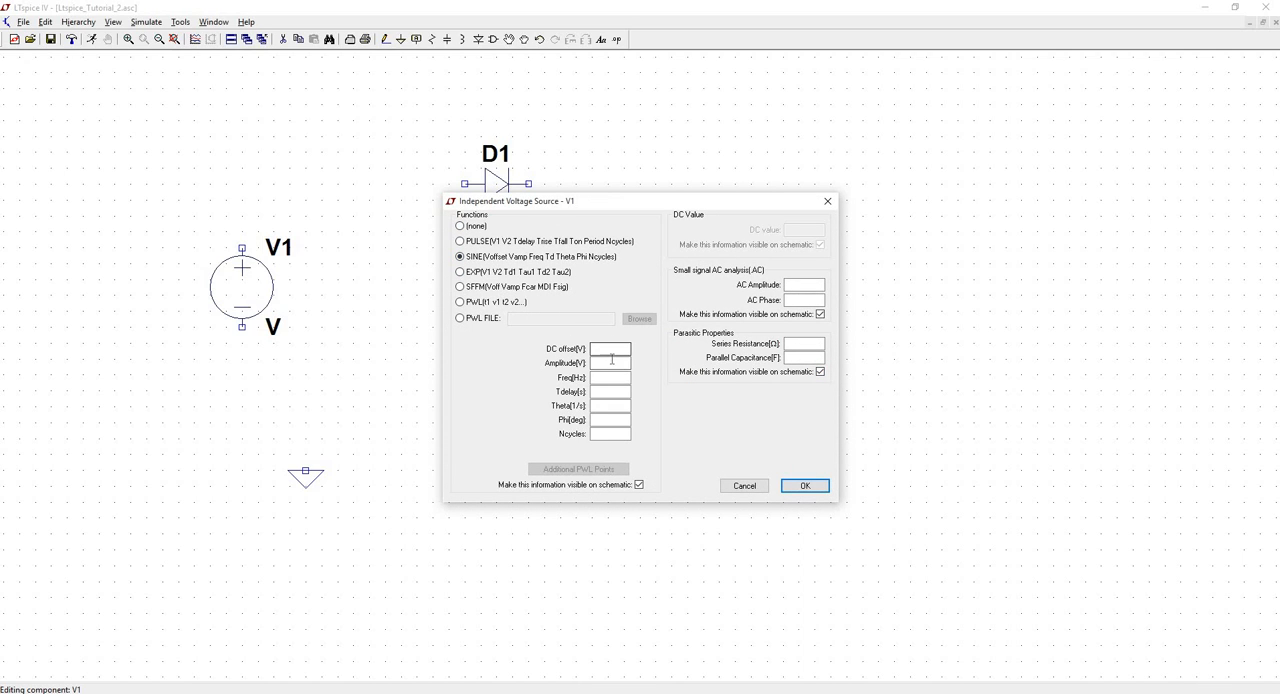
pyautogui.write('5')
pyautogui.click(613, 376)
pyautogui.click(805, 485)
# - Wire V1's positive terminal to the diode's anode, and the diode's cathode to the resistor's upper terminal
pyautogui.click(385, 39)
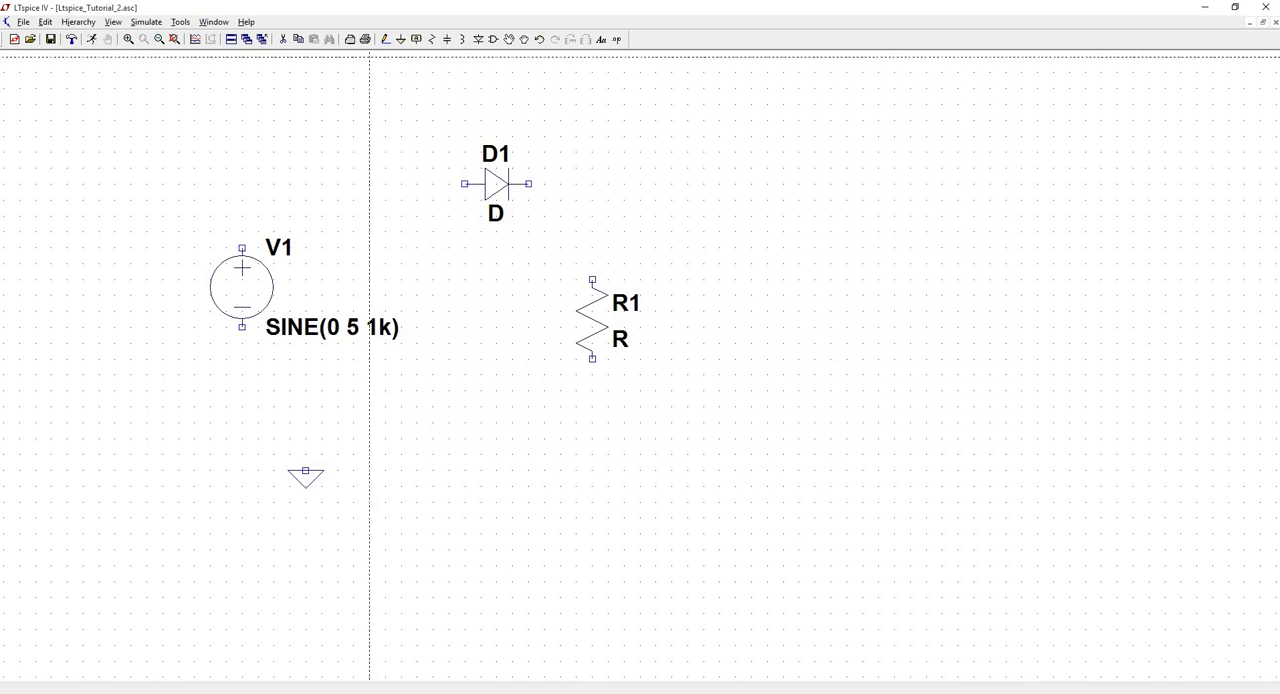
pyautogui.click(242, 248)
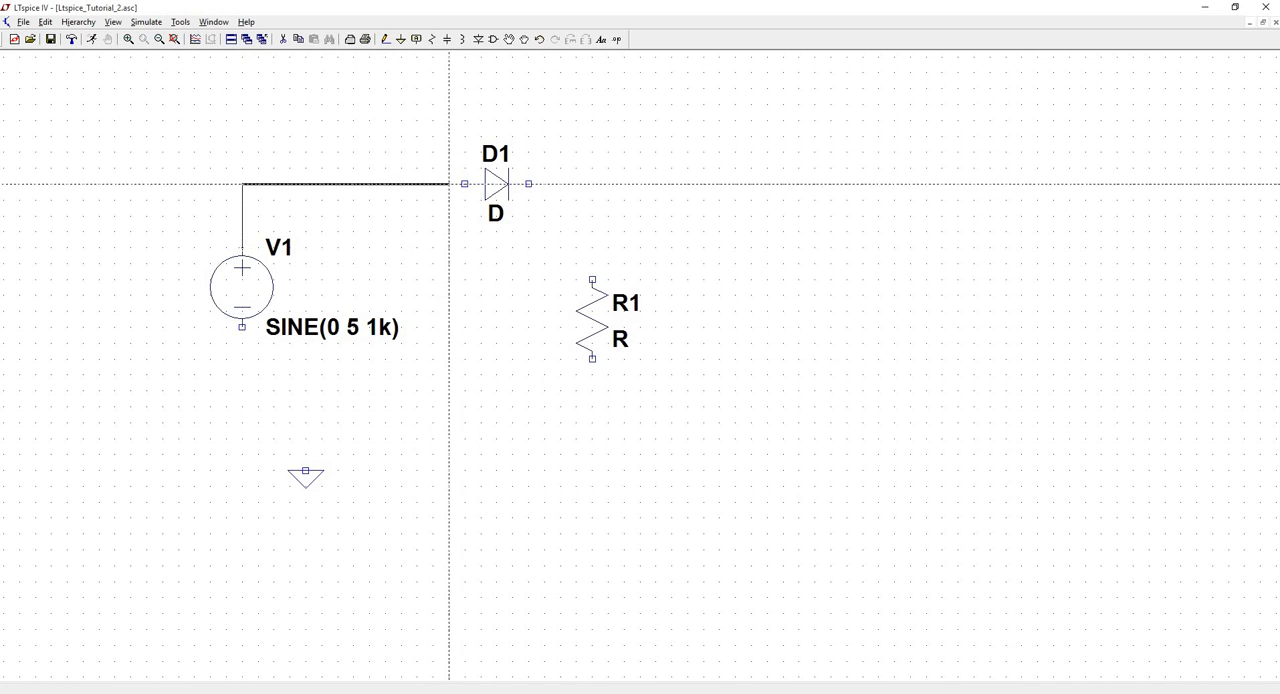
pyautogui.click(464, 184)
pyautogui.click(528, 184)
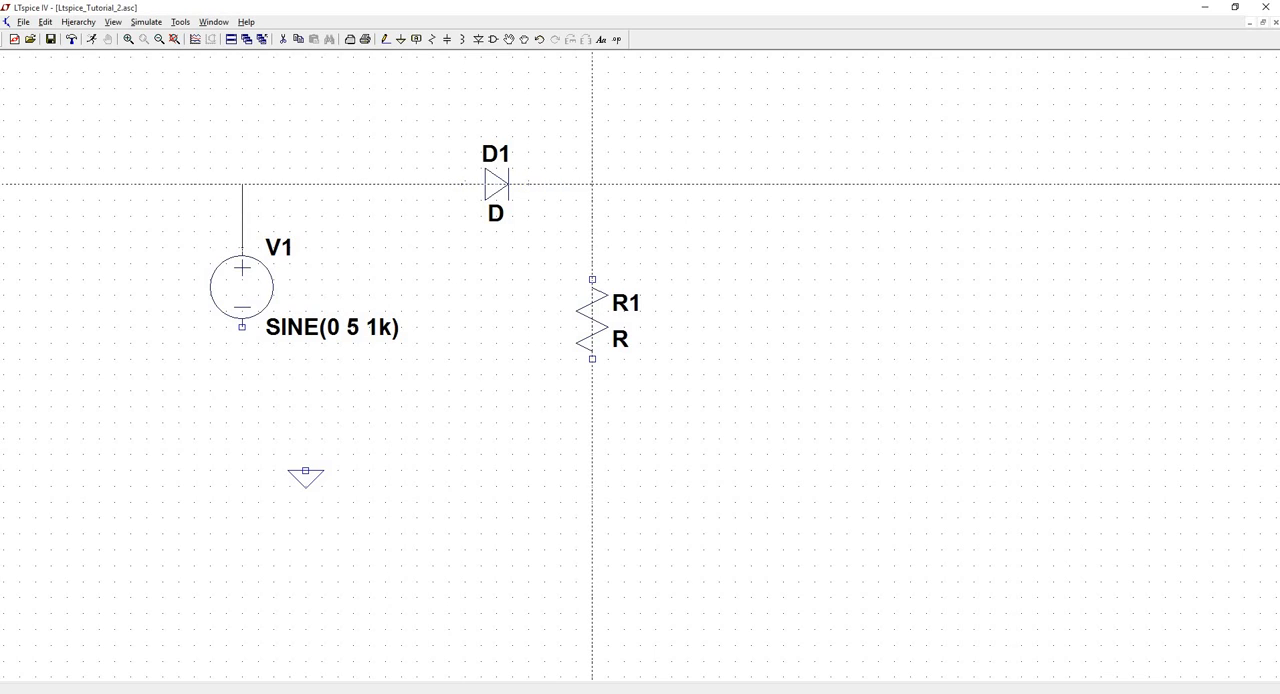
pyautogui.click(592, 280)
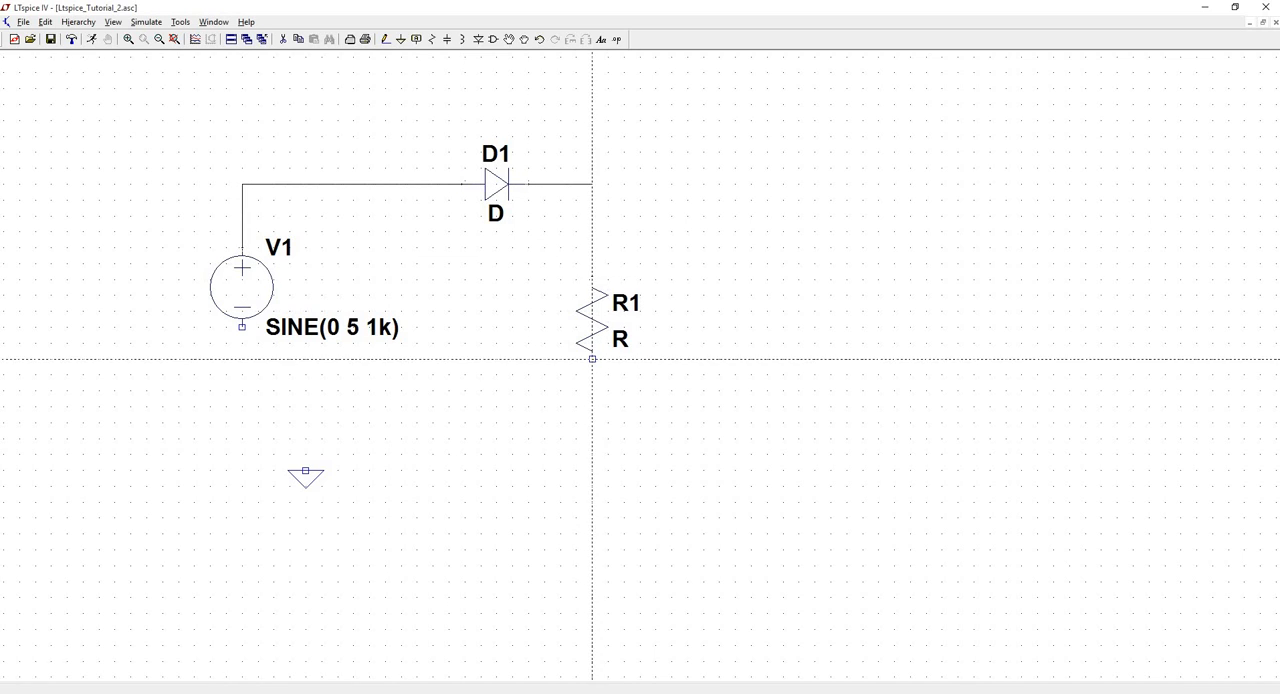
# - Run a wire down from V1's negative terminal and delete the horizontal bottom segment that overshoots the resistor
pyautogui.click(242, 326)
pyautogui.click(242, 454)
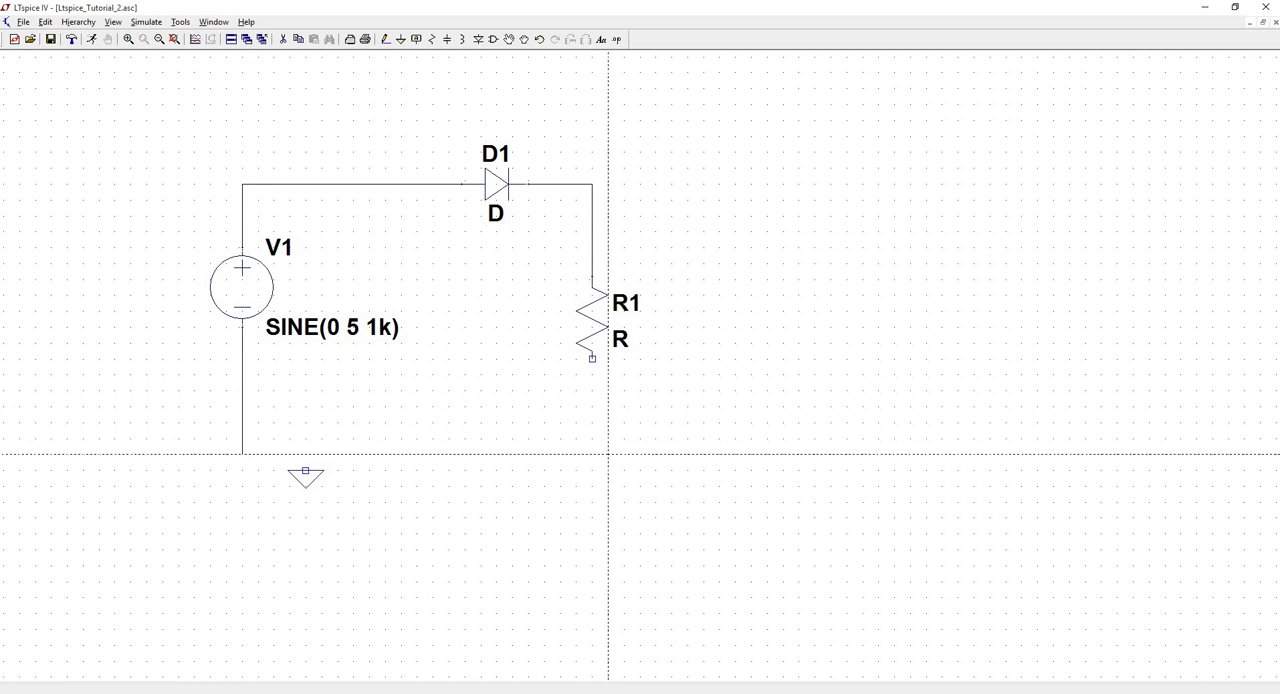
pyautogui.click(608, 454)
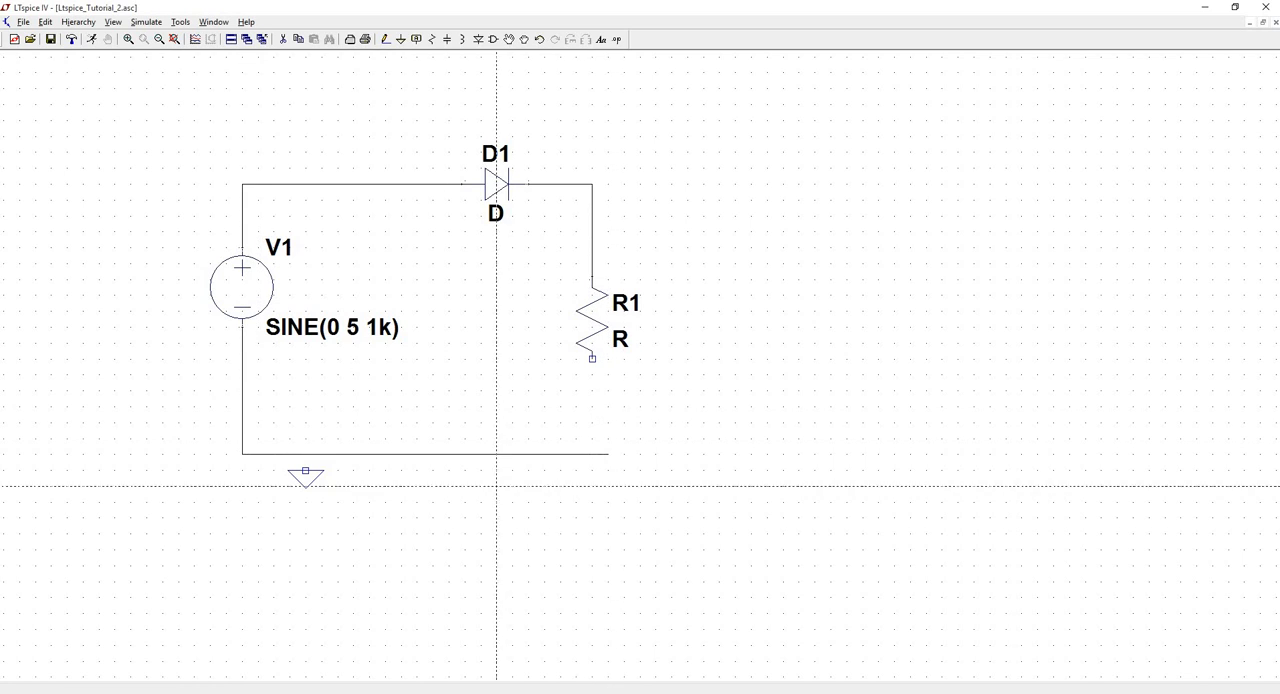
pyautogui.click(284, 40)
pyautogui.click(504, 454)
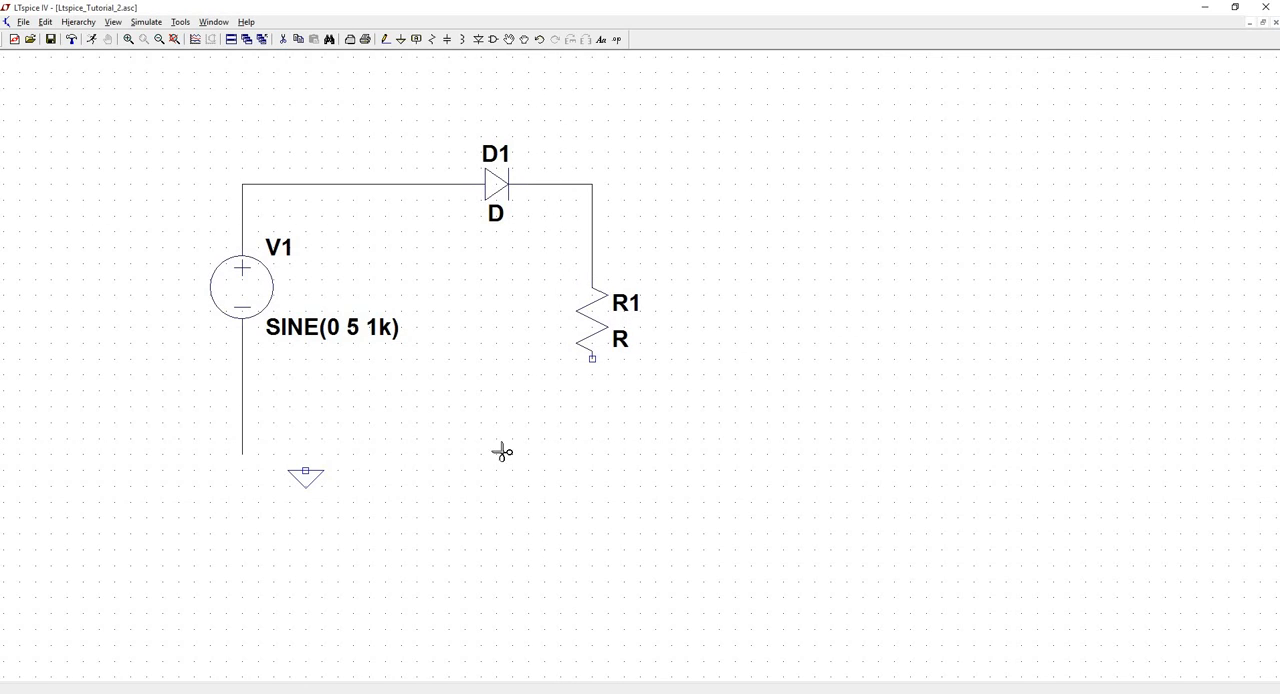
# - Wire the lower end of V1's wire to the resistor's lower terminal, and connect the ground symbol to the bottom wire
pyautogui.click(385, 40)
pyautogui.click(242, 454)
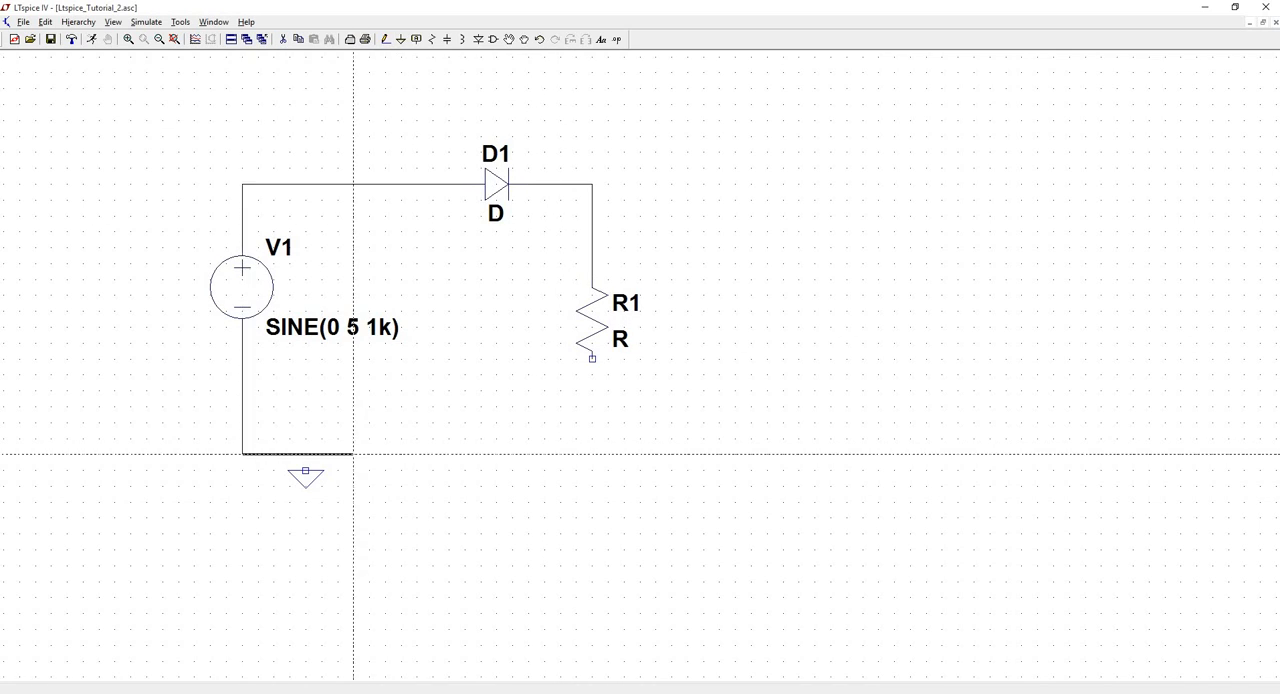
pyautogui.click(592, 454)
pyautogui.click(592, 358)
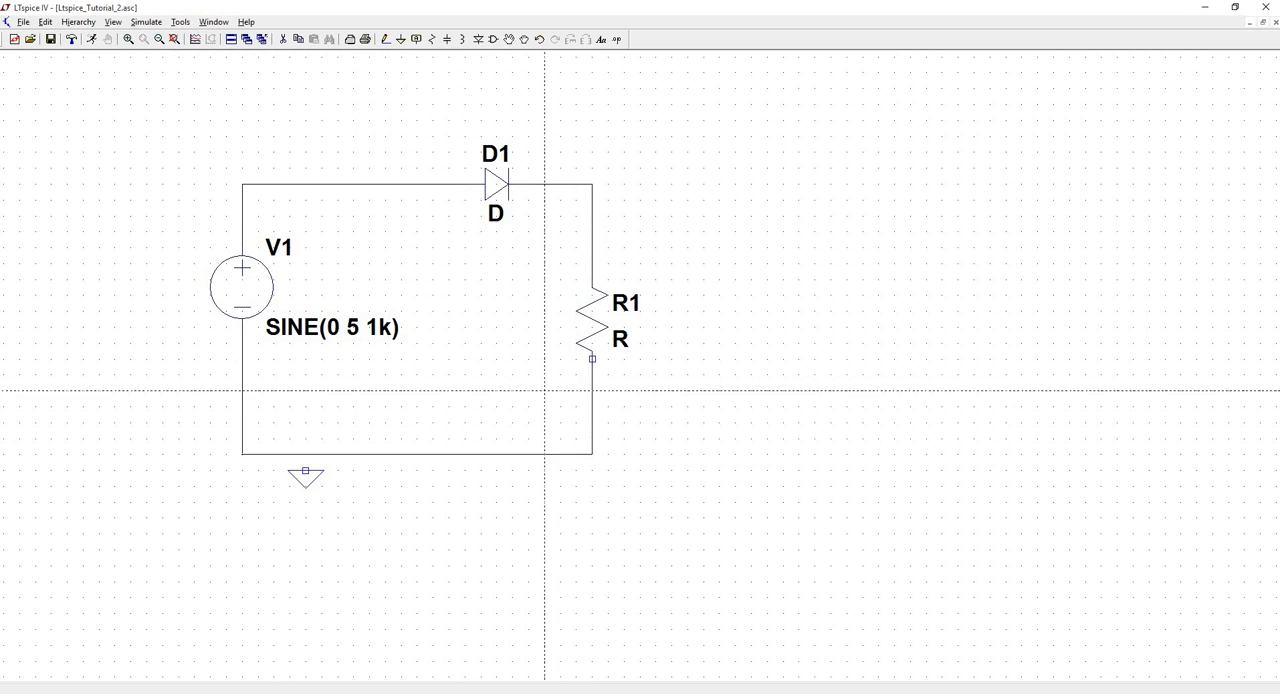
pyautogui.click(306, 470)
pyautogui.click(306, 454)
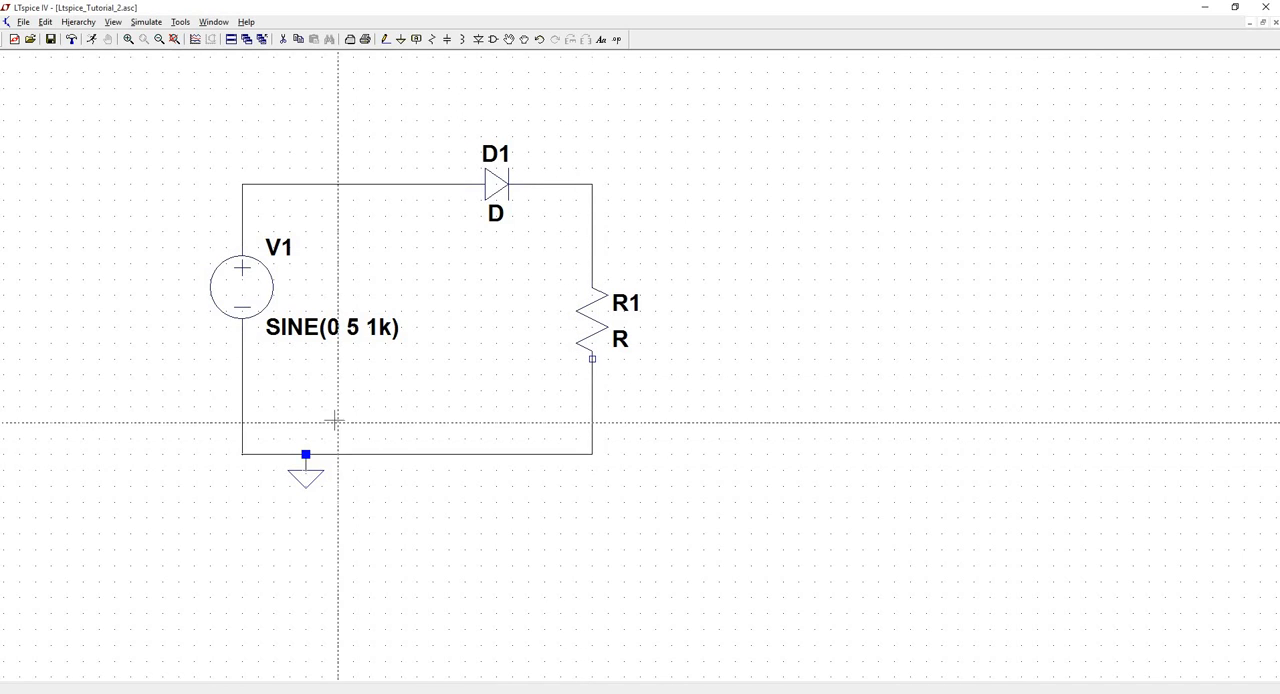
# - Shift diode D1 left along the top wire with its connections kept, centring it between V1 and R1
pyautogui.click(524, 41)
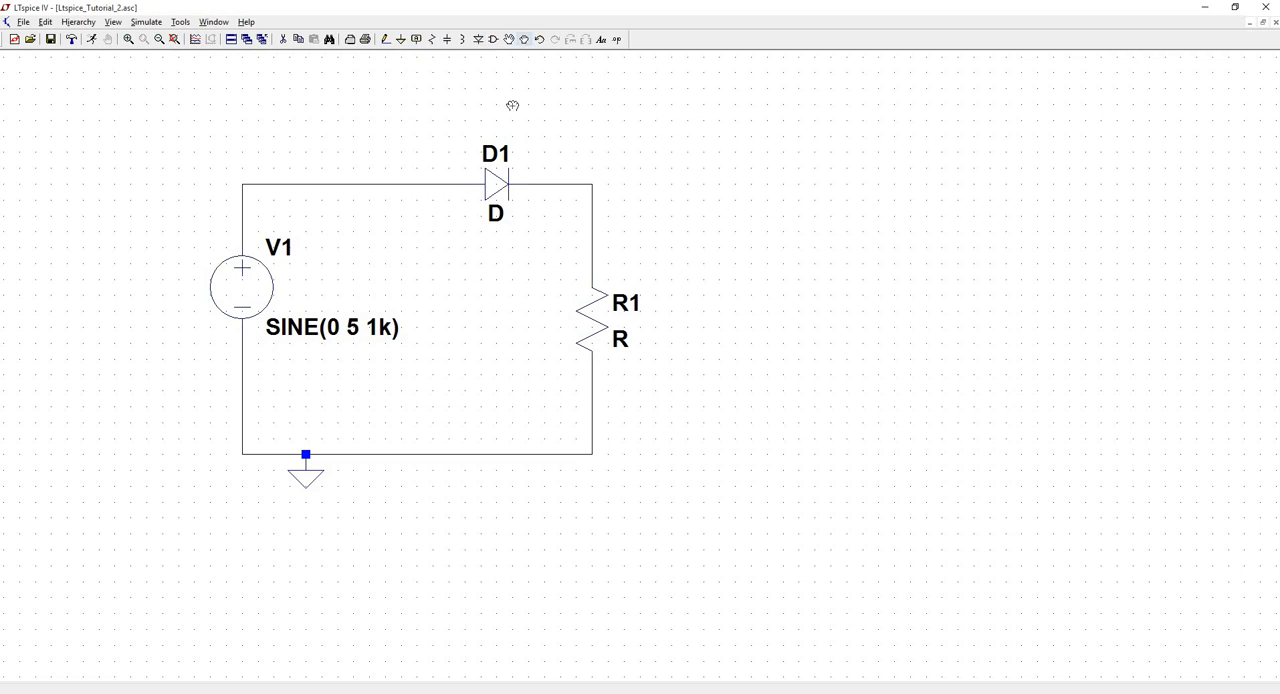
pyautogui.click(507, 172)
pyautogui.click(510, 167)
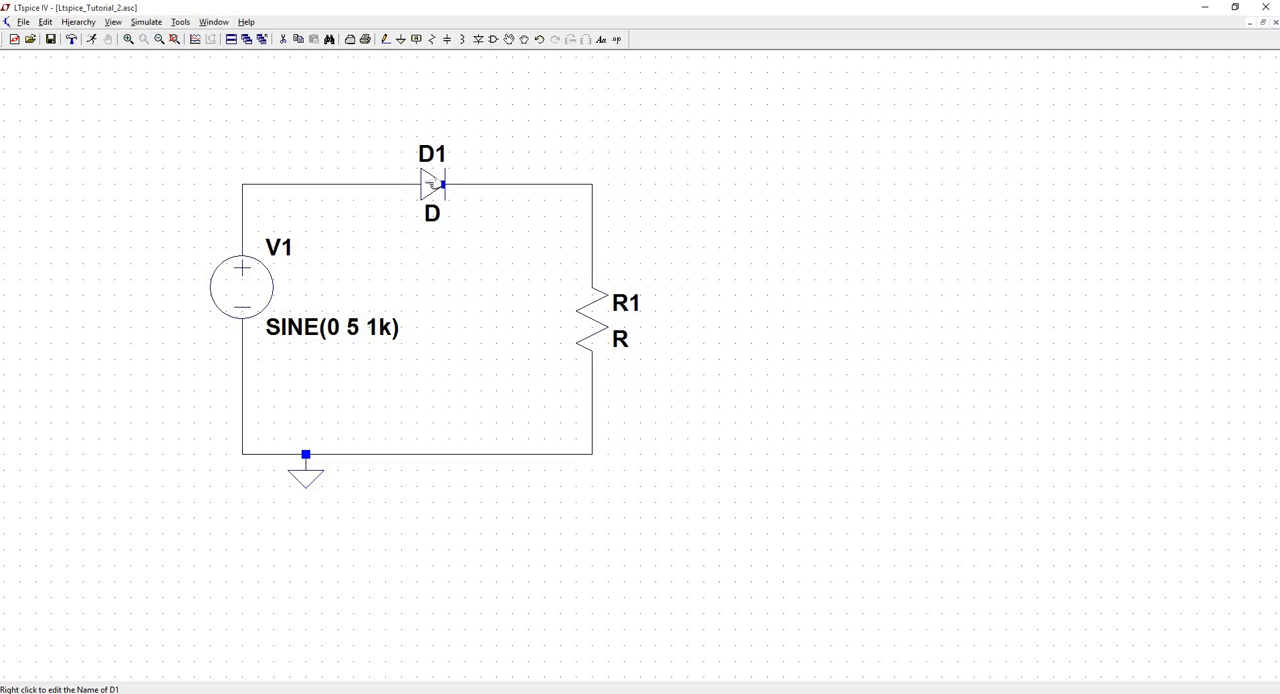
# - Assign the OnSemi 1N4148 silicon diode model to D1
pyautogui.rightClick(432, 180)
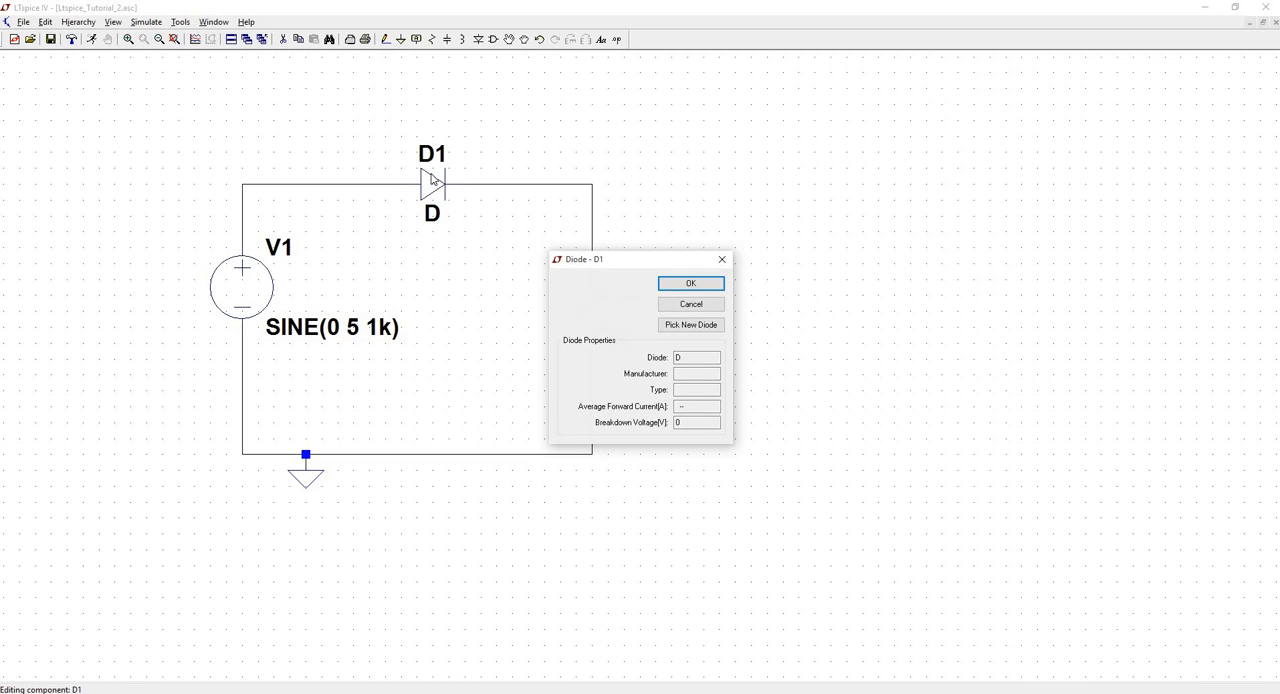
pyautogui.click(688, 325)
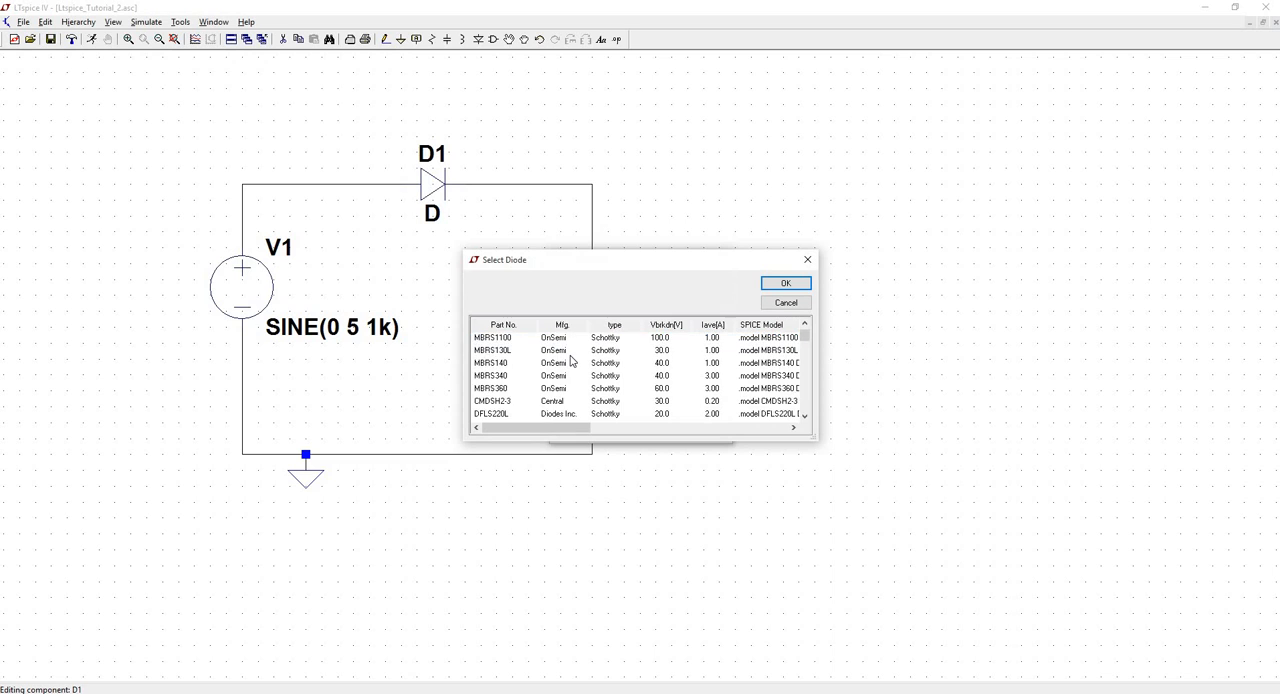
pyautogui.scroll(-10, 571, 361)
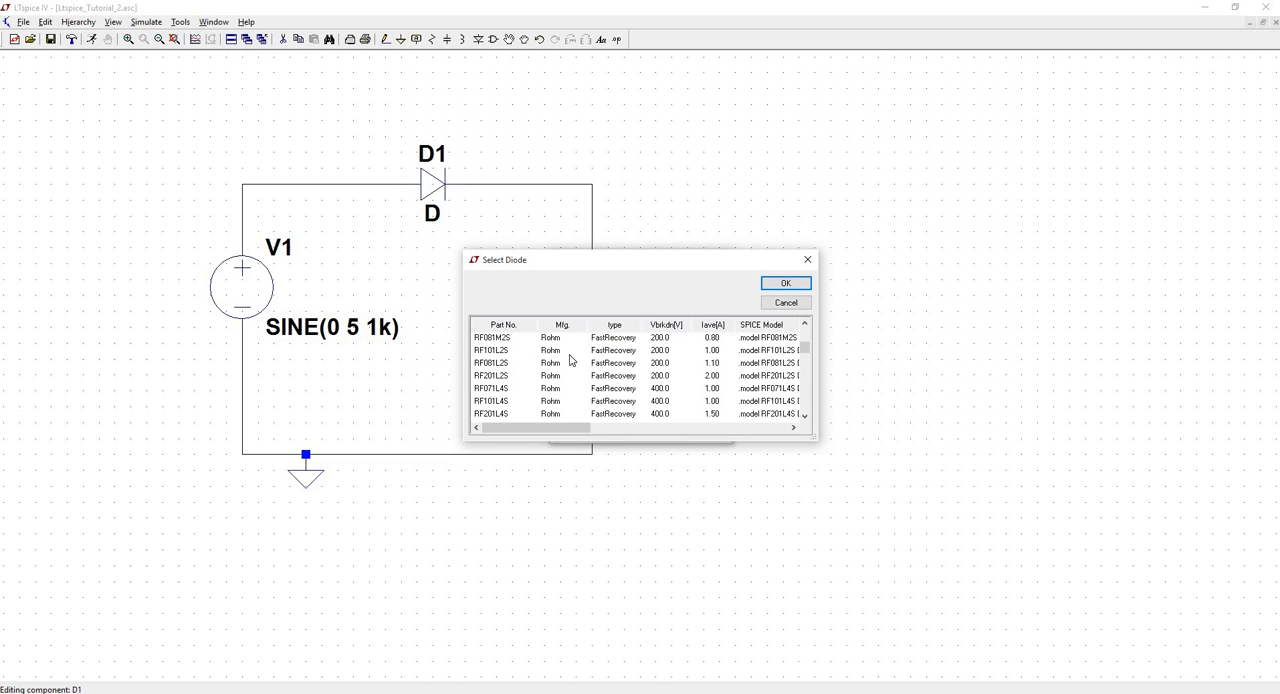
pyautogui.scroll(-5, 571, 361)
pyautogui.moveTo(805, 358); pyautogui.dragTo(787, 328)
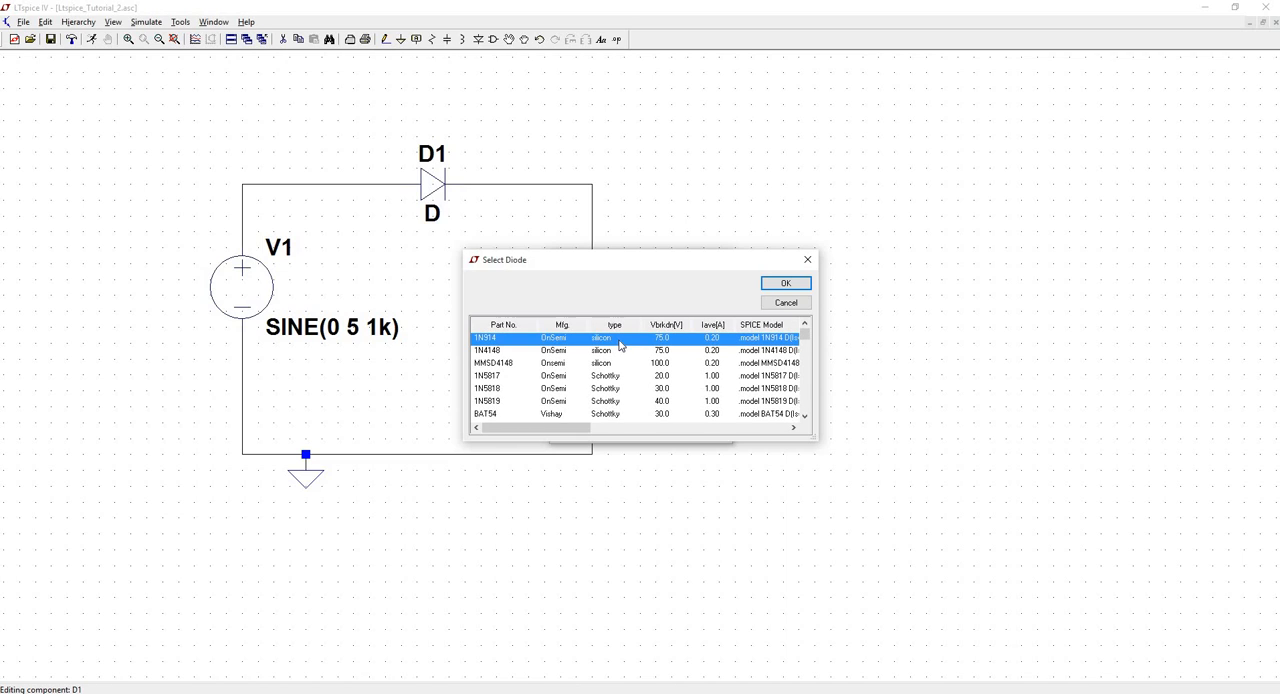
pyautogui.doubleClick(497, 351)
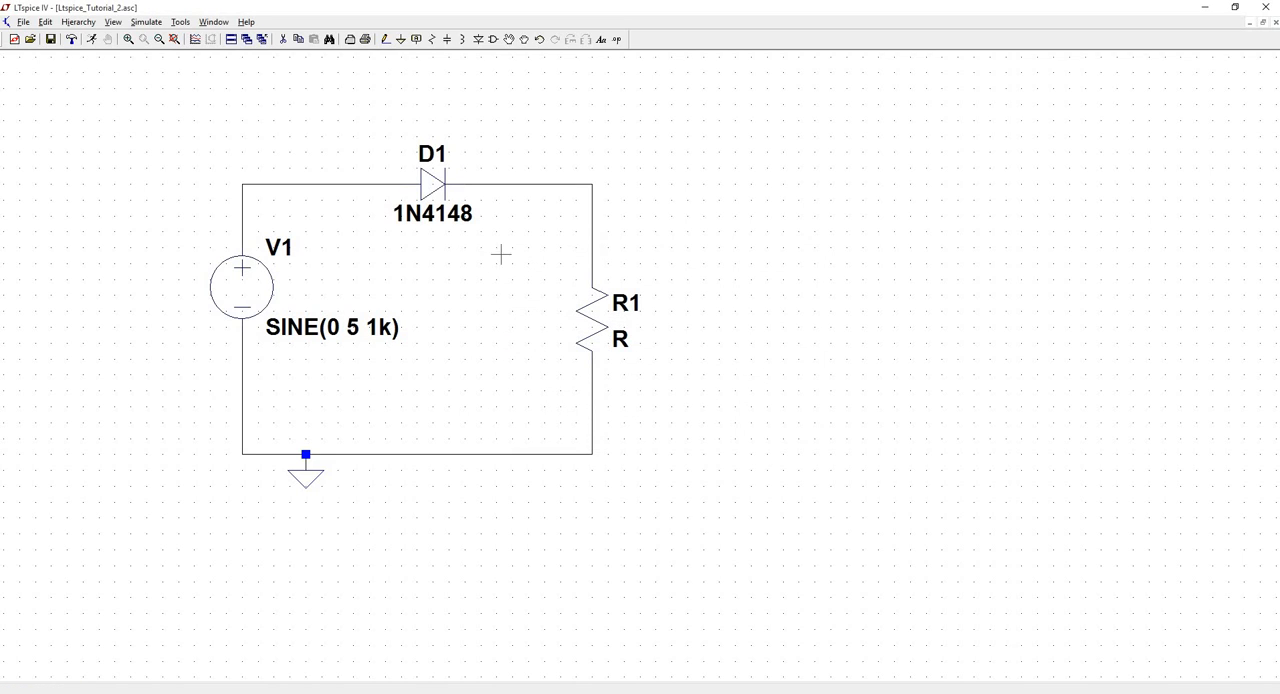
# - Set the resistance of R1 to 1k ohms
pyautogui.rightClick(604, 326)
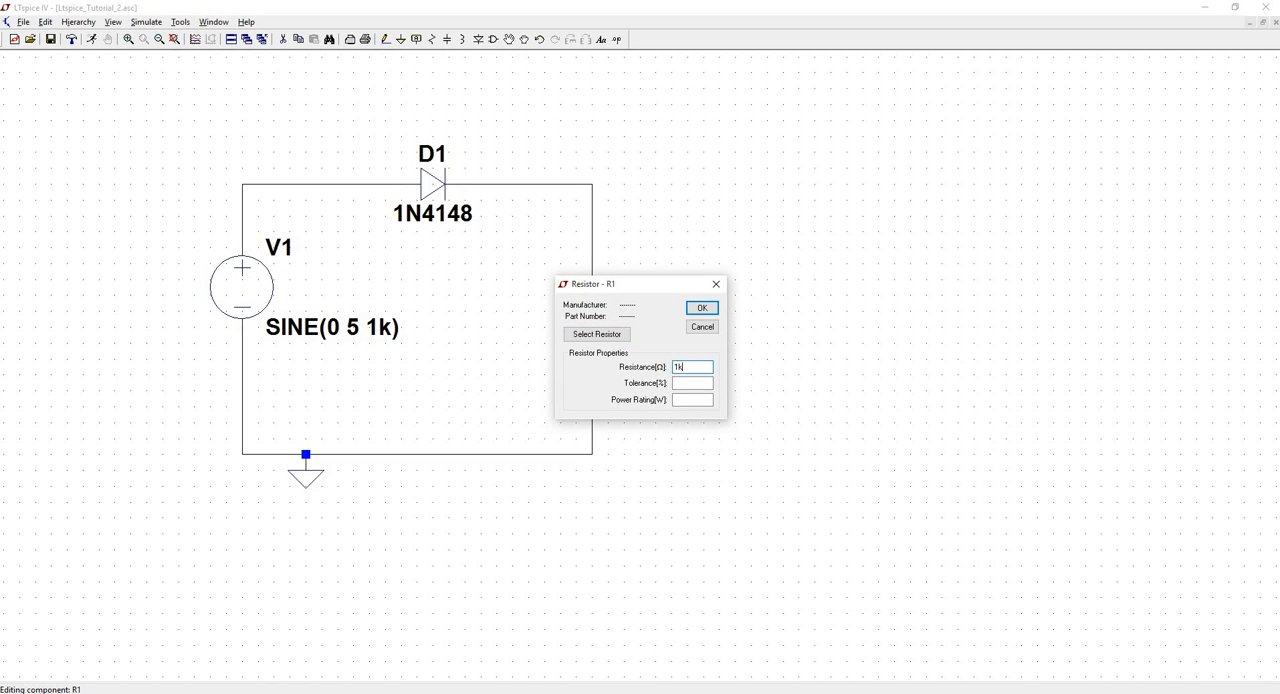
pyautogui.press('Return')
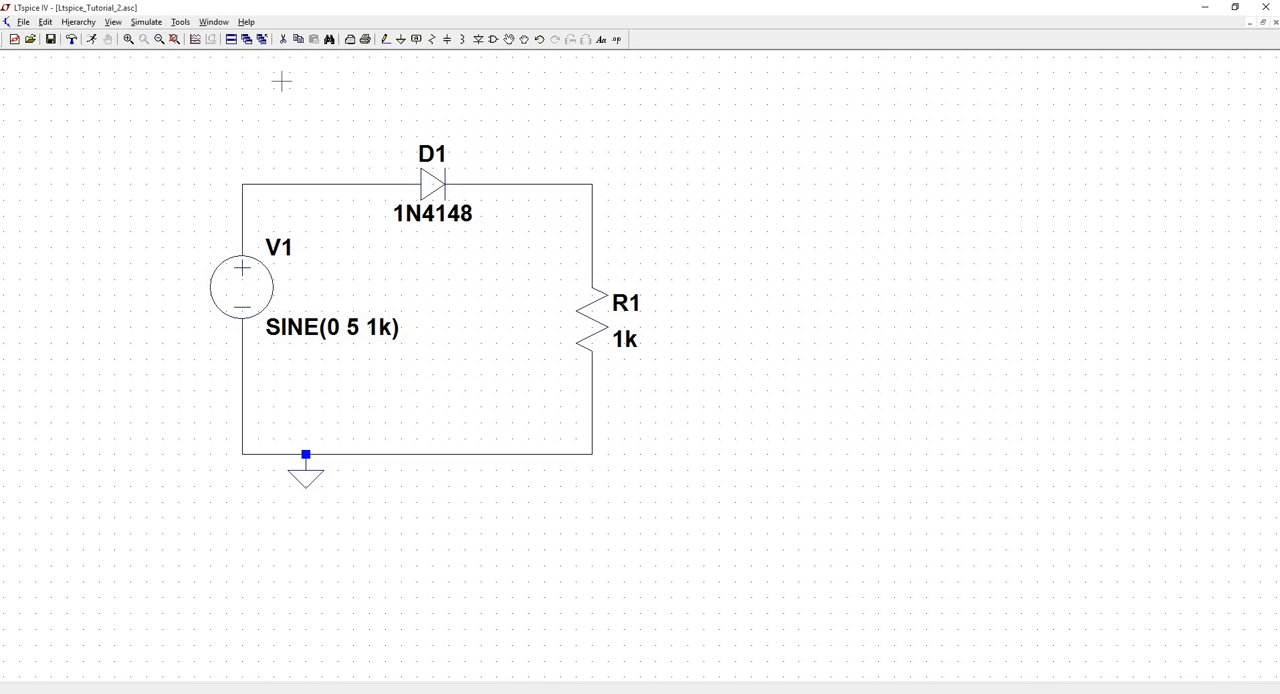
# - Add a transient analysis command with a 3m stop time and place the .tran directive below the circuit
pyautogui.click(148, 22)
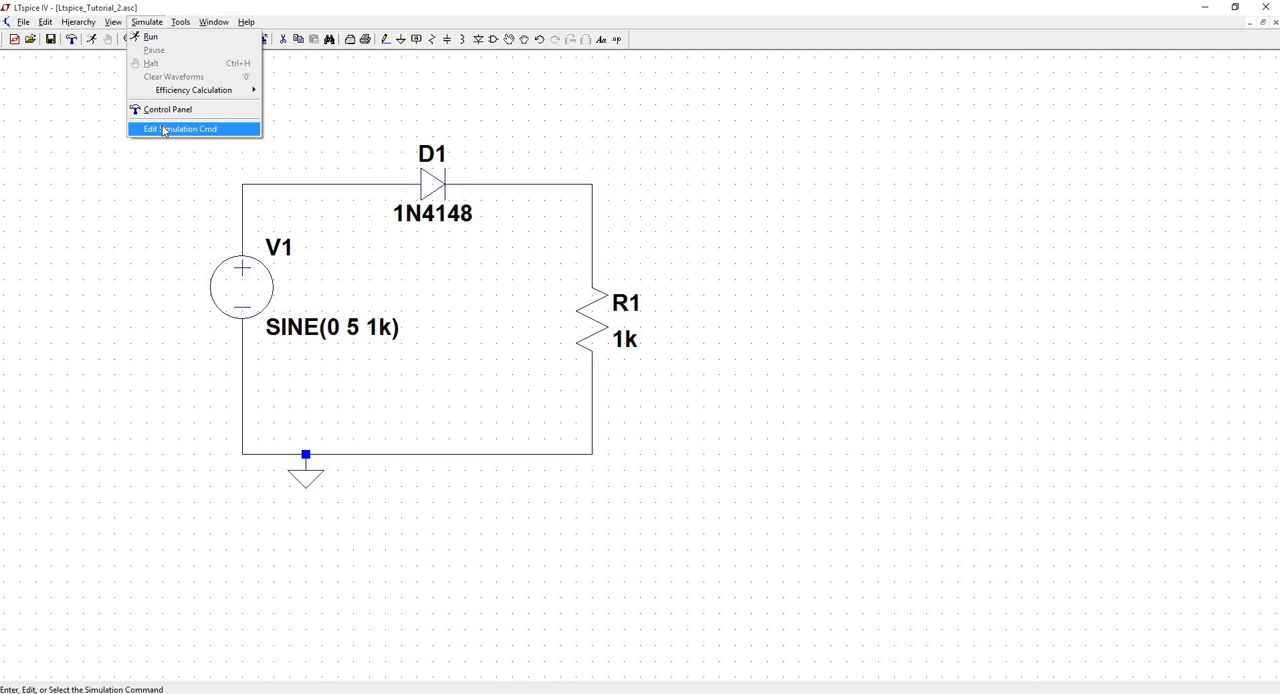
pyautogui.click(165, 130)
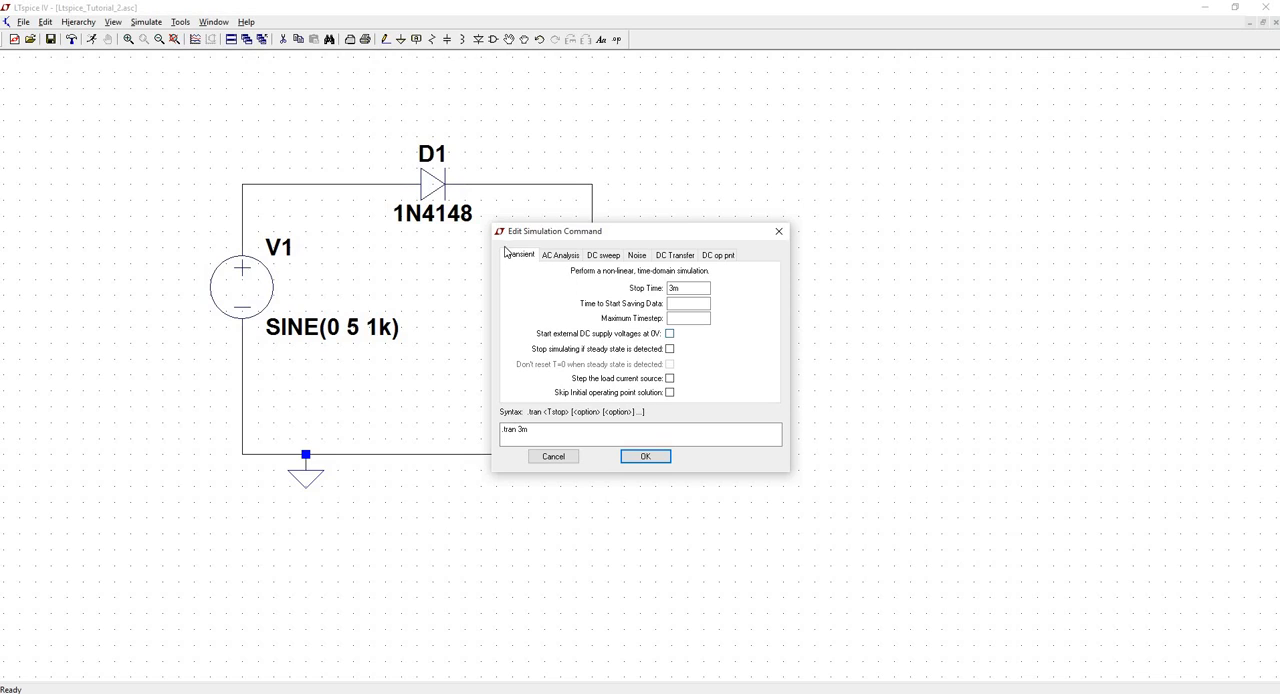
pyautogui.click(695, 287)
pyautogui.click(647, 456)
pyautogui.click(466, 496)
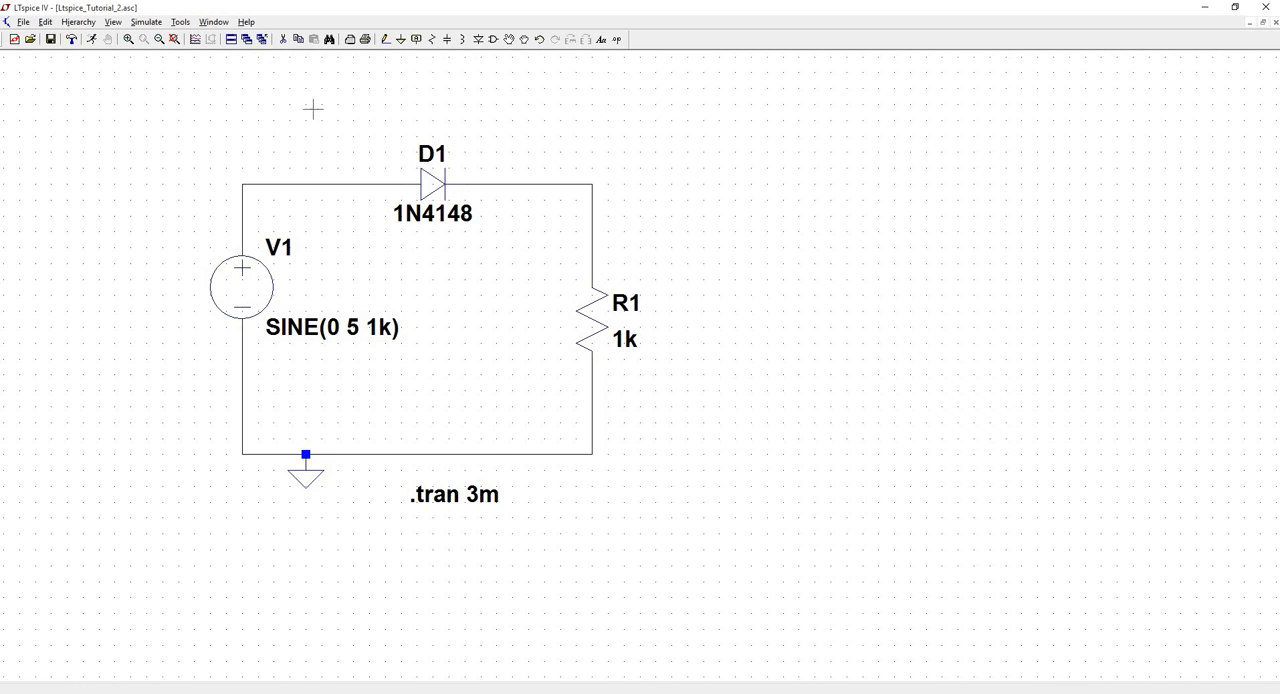
# - Draw a short wire stub rightward from the D1–R1 corner and attach a net label named vout to its end
pyautogui.click(386, 42)
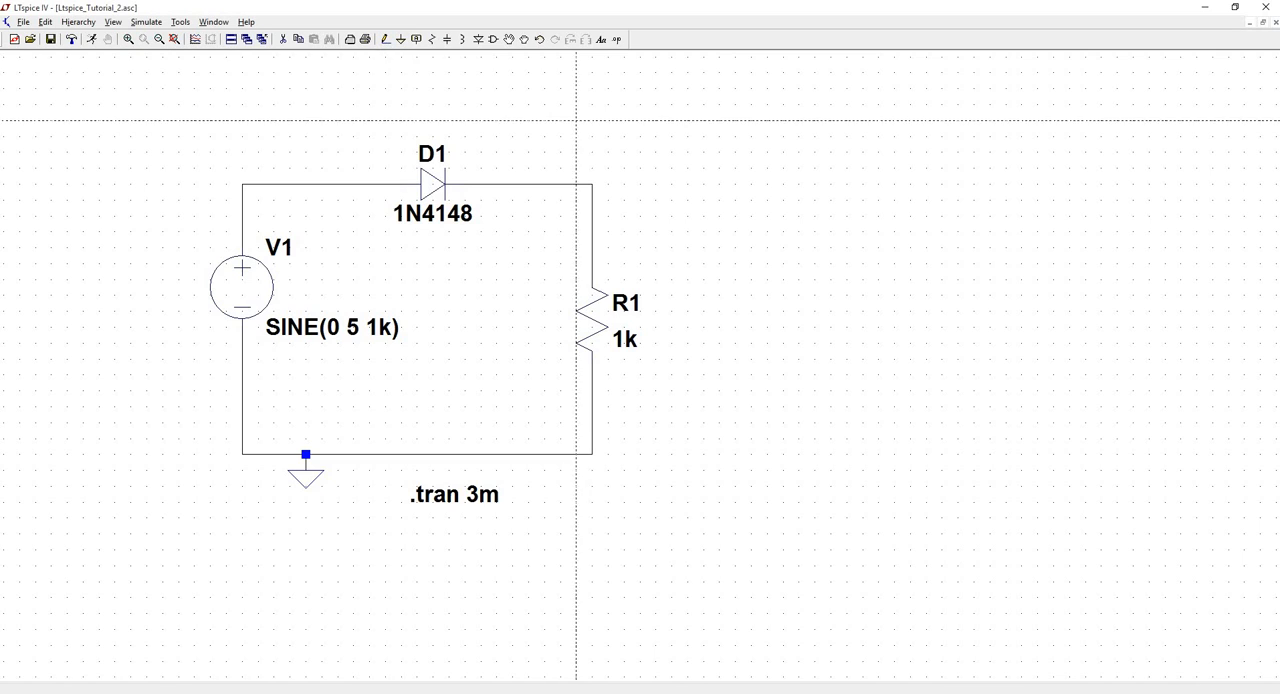
pyautogui.click(592, 184)
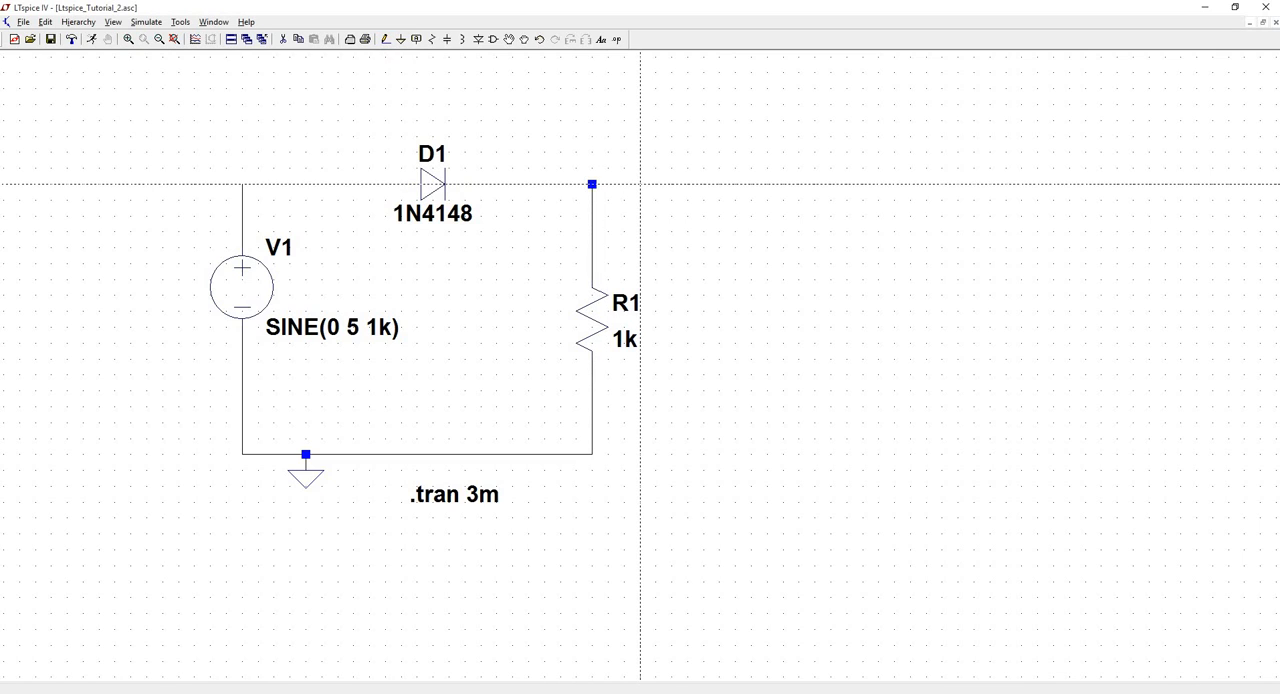
pyautogui.click(416, 39)
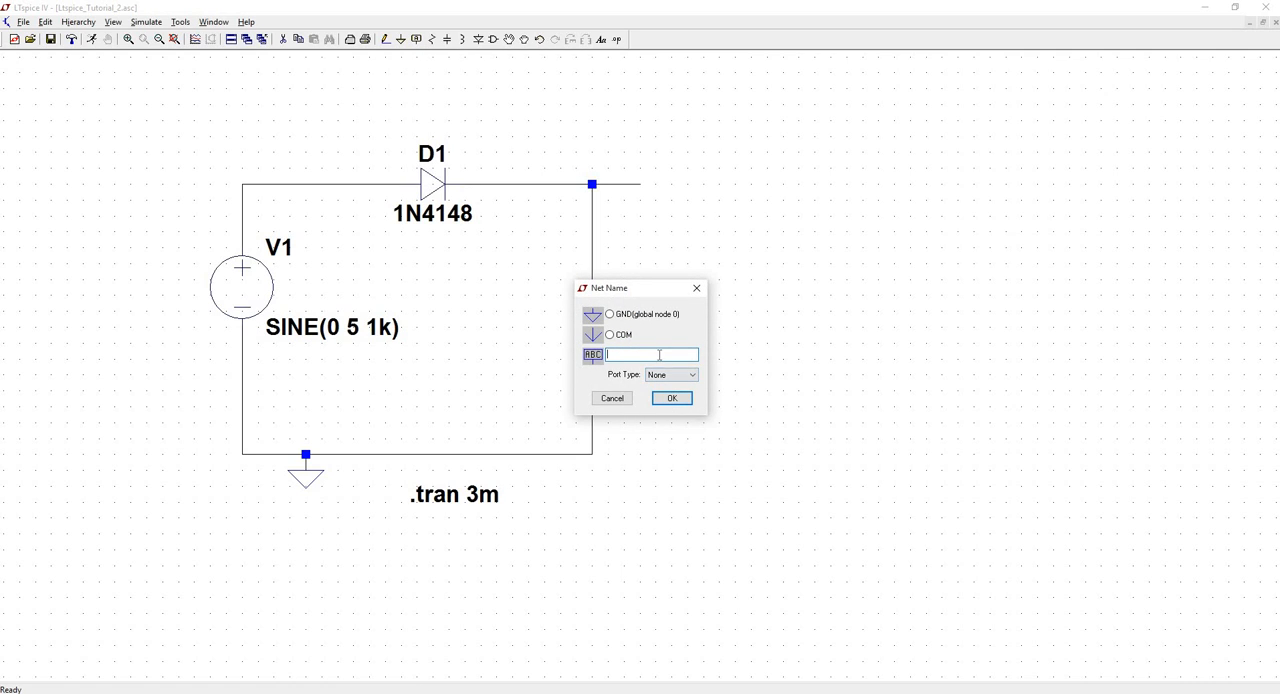
pyautogui.write('vout')
pyautogui.press('Return')
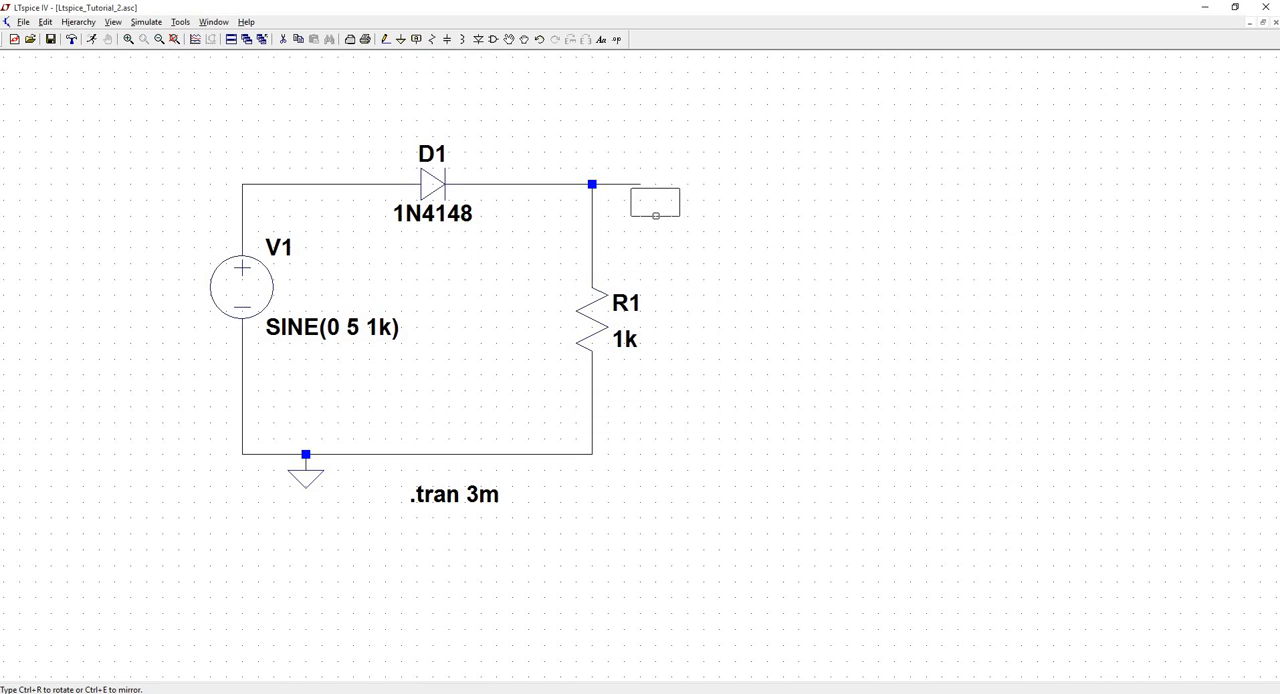
pyautogui.click(640, 184)
pyautogui.press('Escape')
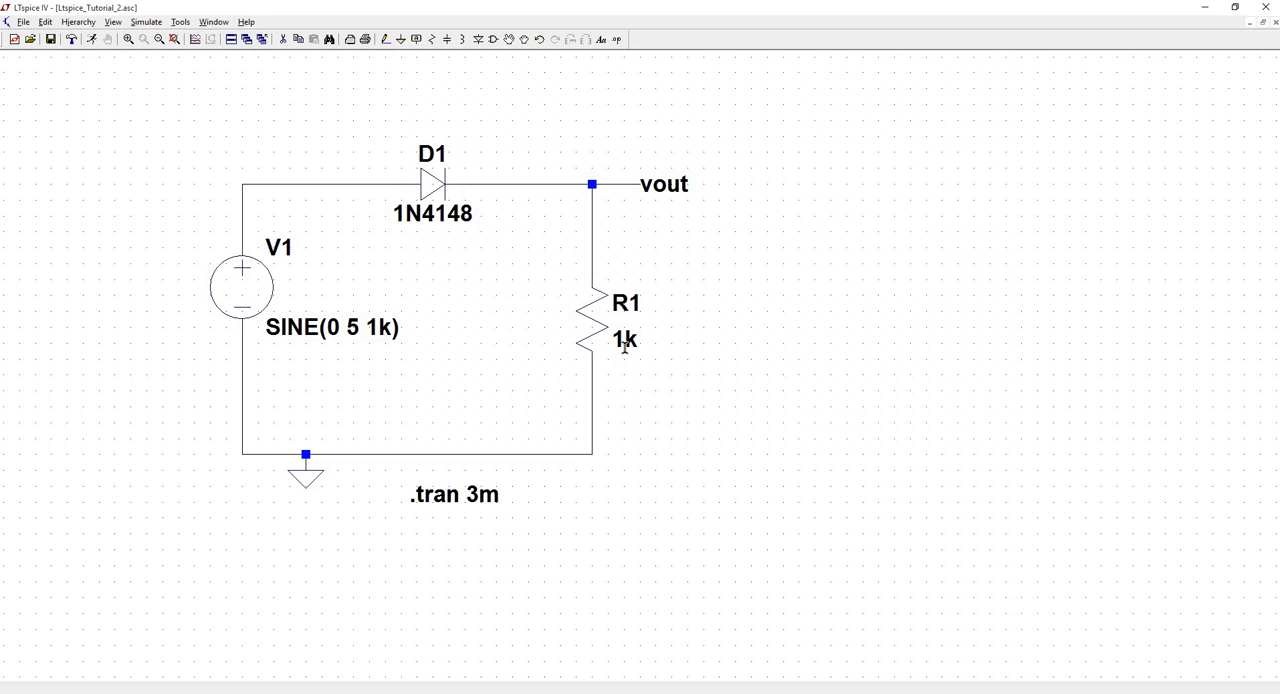
# - Run the simulation and plot the source node voltage V(n001) together with the output voltage V(vout)
pyautogui.click(94, 41)
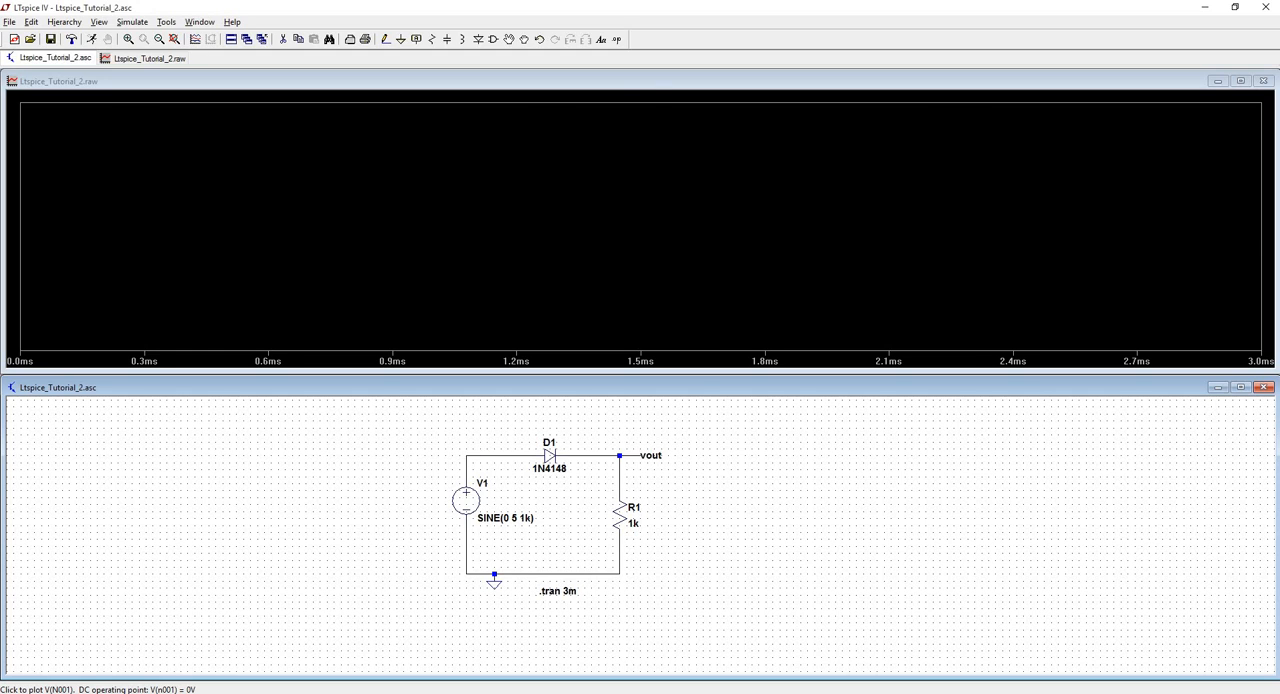
pyautogui.click(500, 455)
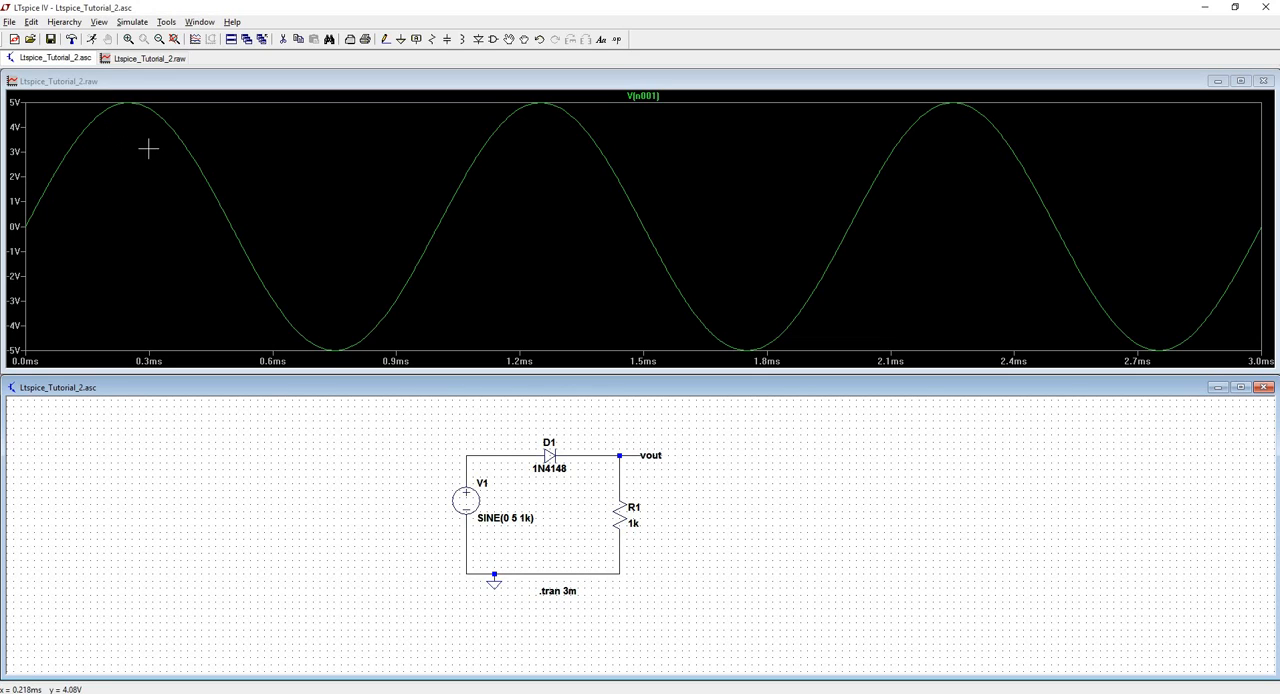
pyautogui.click(631, 448)
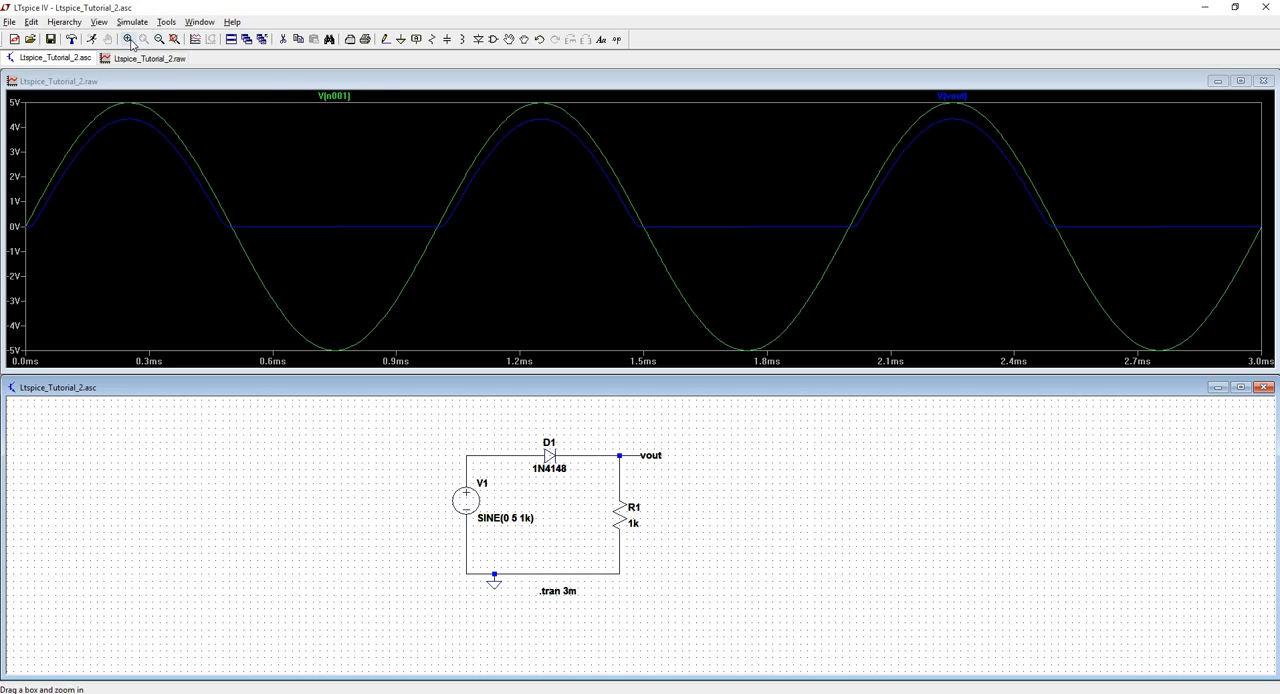
# - Zoom into the second positive peak and replace the two traces with the single expression V(n001)-V(vout)
pyautogui.moveTo(489, 101); pyautogui.dragTo(595, 172)
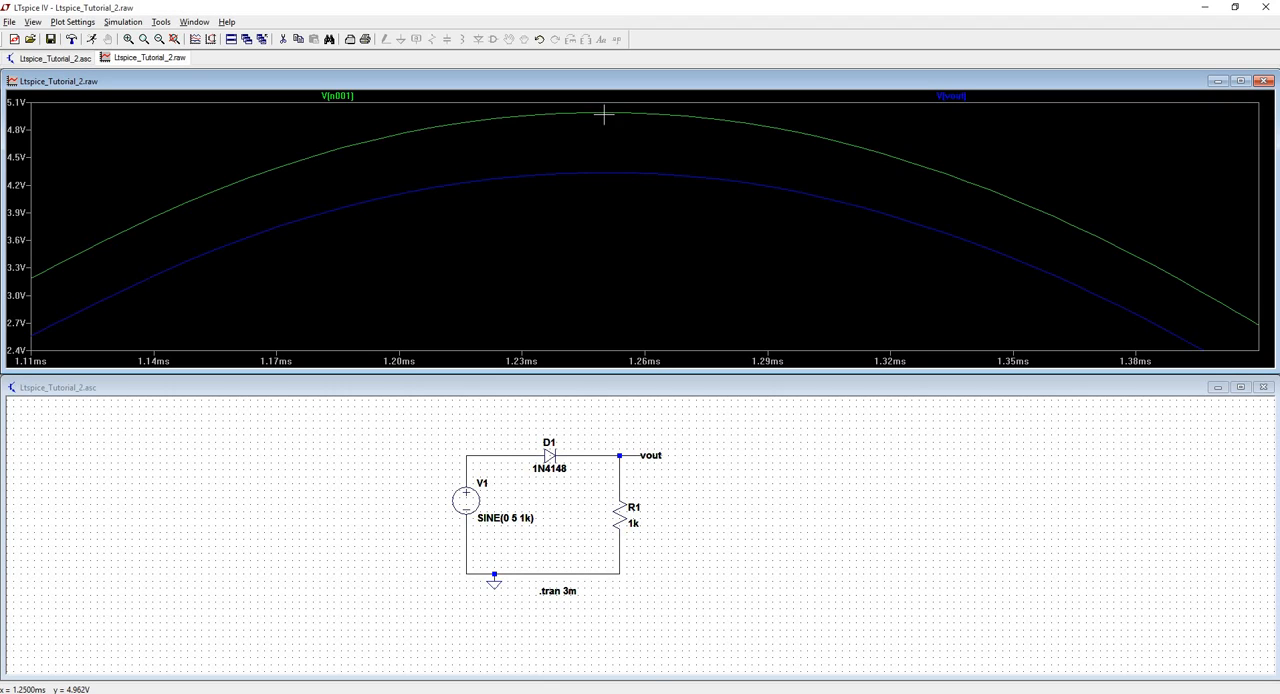
pyautogui.click(955, 98)
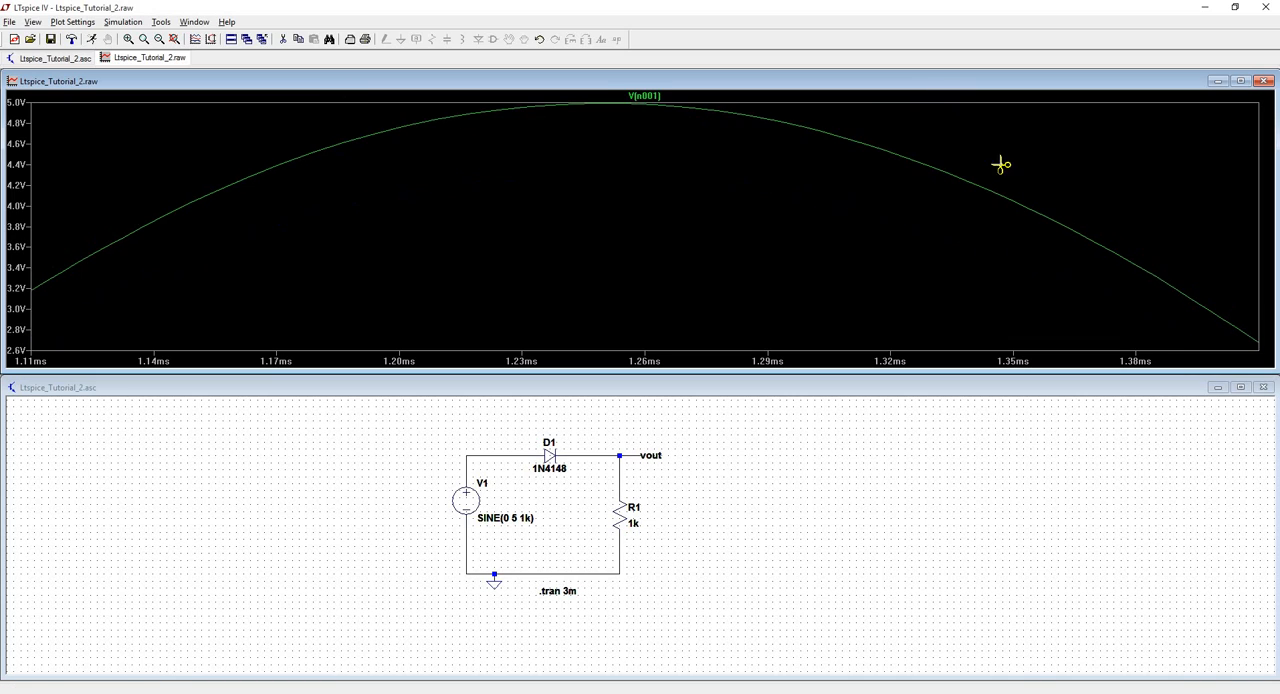
pyautogui.rightClick(655, 96)
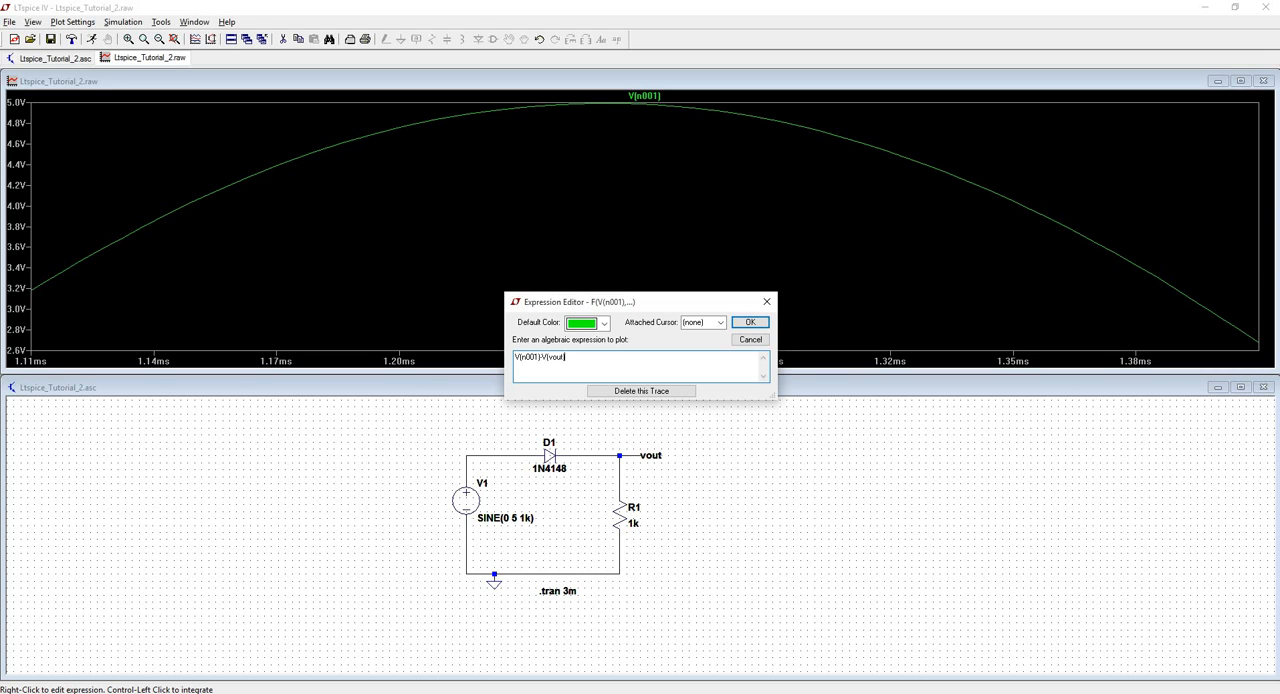
pyautogui.press('Return')
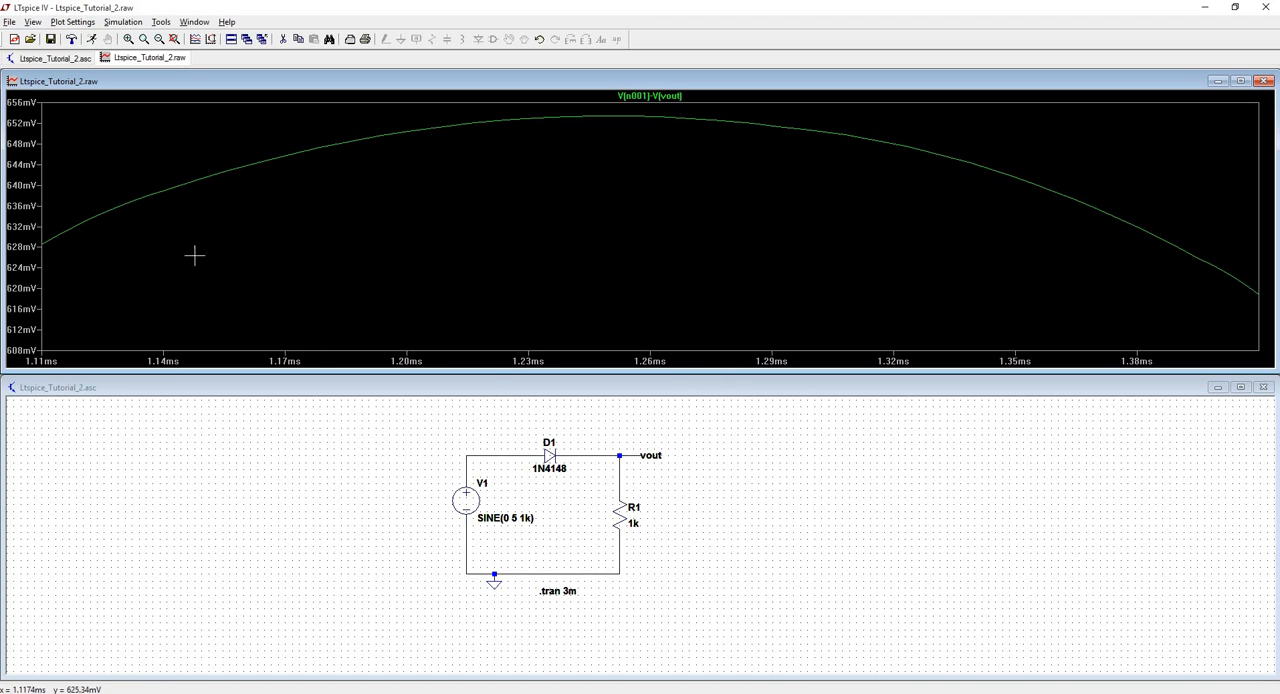
# - Set the plot's vertical axis to 600–700 mV with 50 mV ticks, and check the horizontal axis limits
pyautogui.click(19, 206)
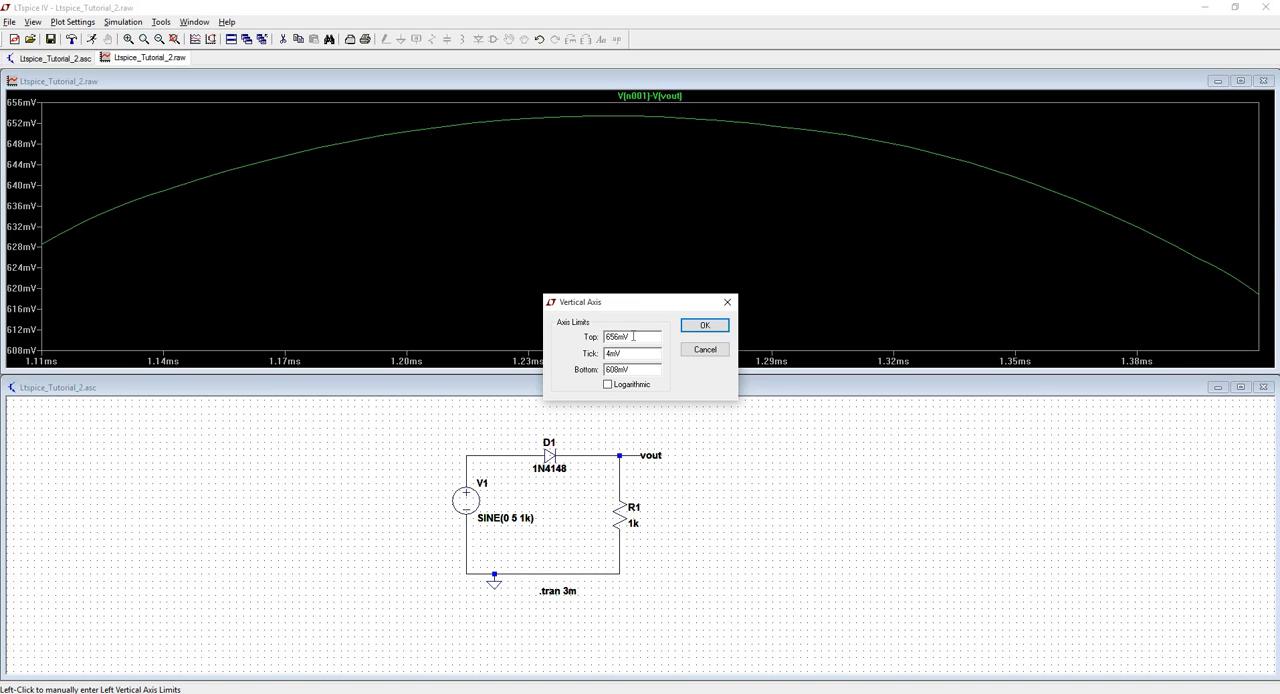
pyautogui.moveTo(620, 339); pyautogui.dragTo(604, 344)
pyautogui.write('0')
pyautogui.click(706, 326)
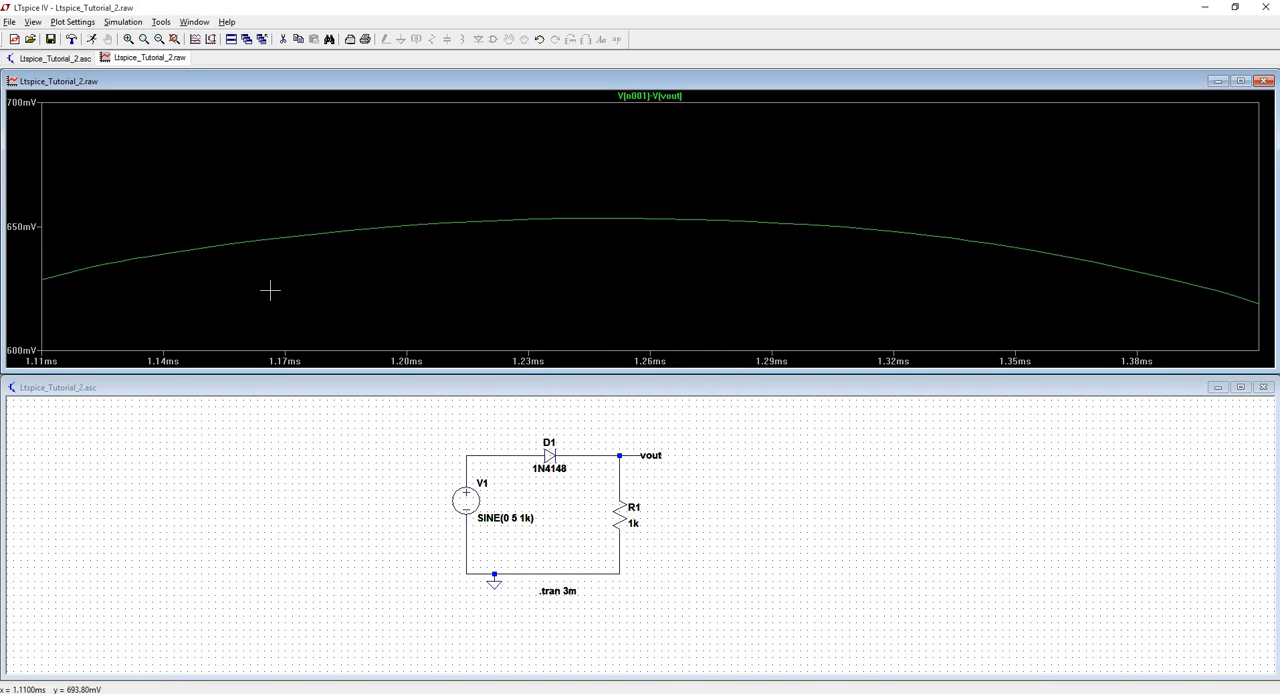
pyautogui.click(532, 361)
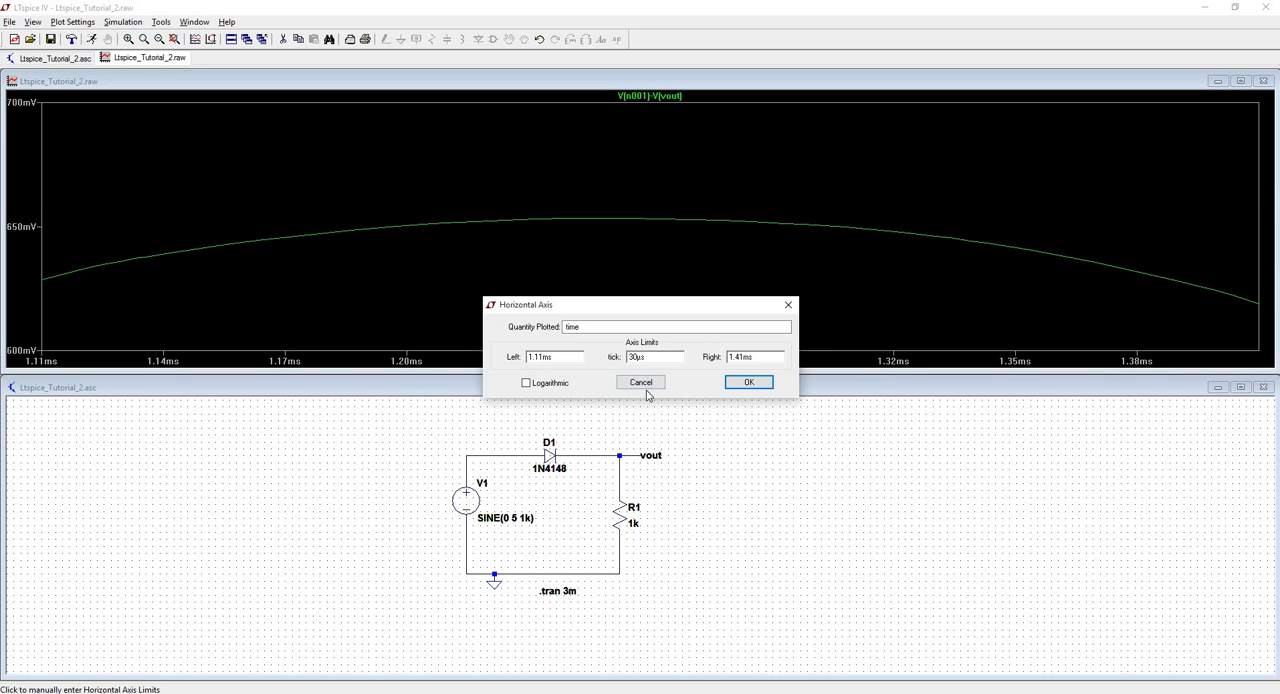
pyautogui.click(788, 304)
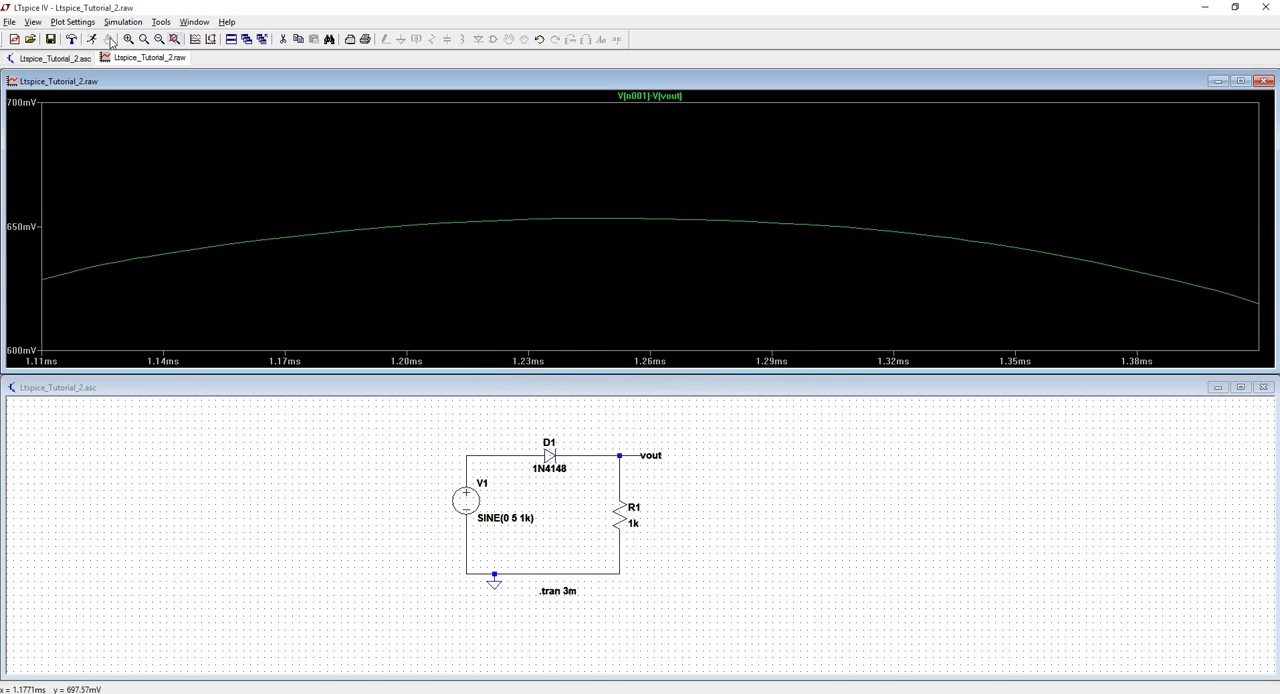
# - Delete the voltage difference trace and plot the voltage at the vout node
pyautogui.click(664, 97)
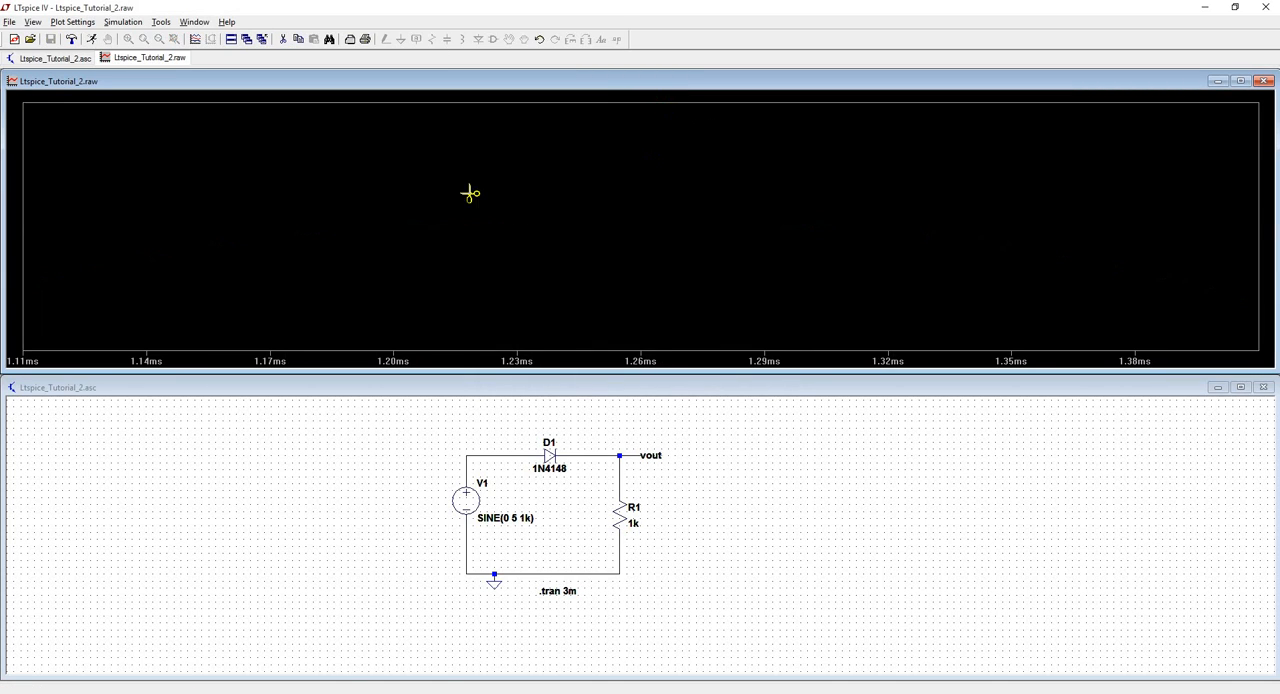
pyautogui.click(633, 442)
pyautogui.rightClick(632, 452)
pyautogui.click(613, 427)
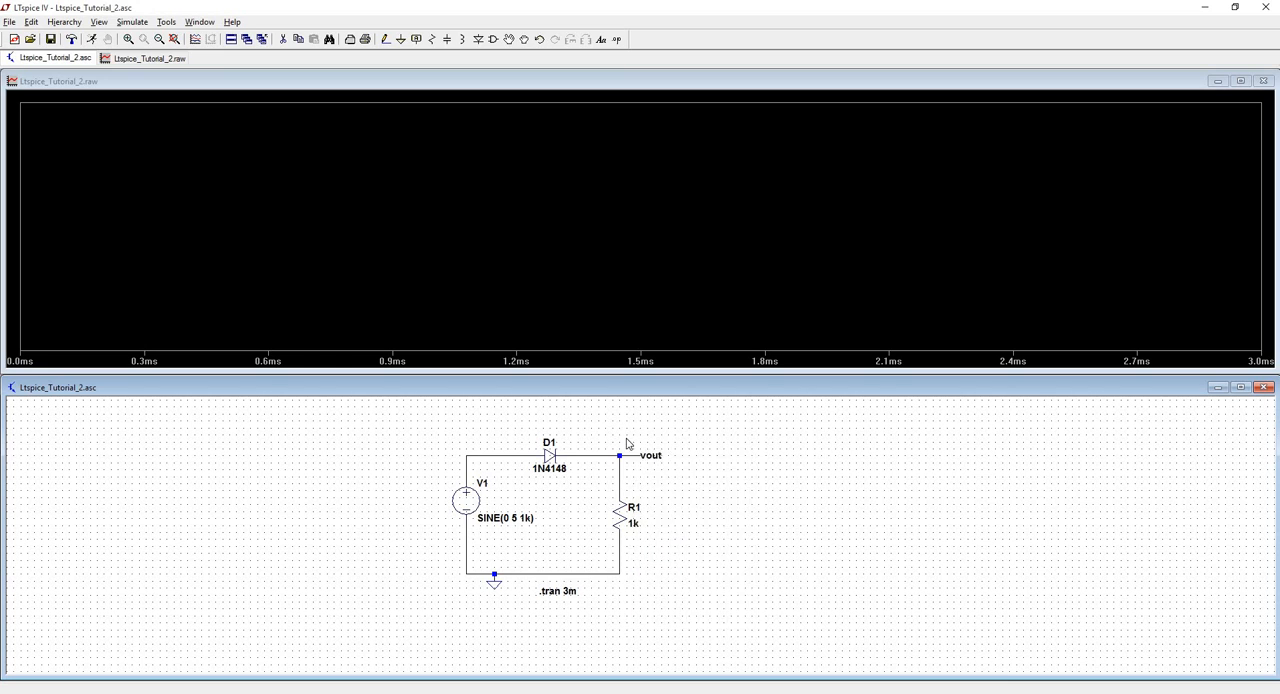
pyautogui.rightClick(612, 427)
pyautogui.click(561, 413)
pyautogui.click(632, 451)
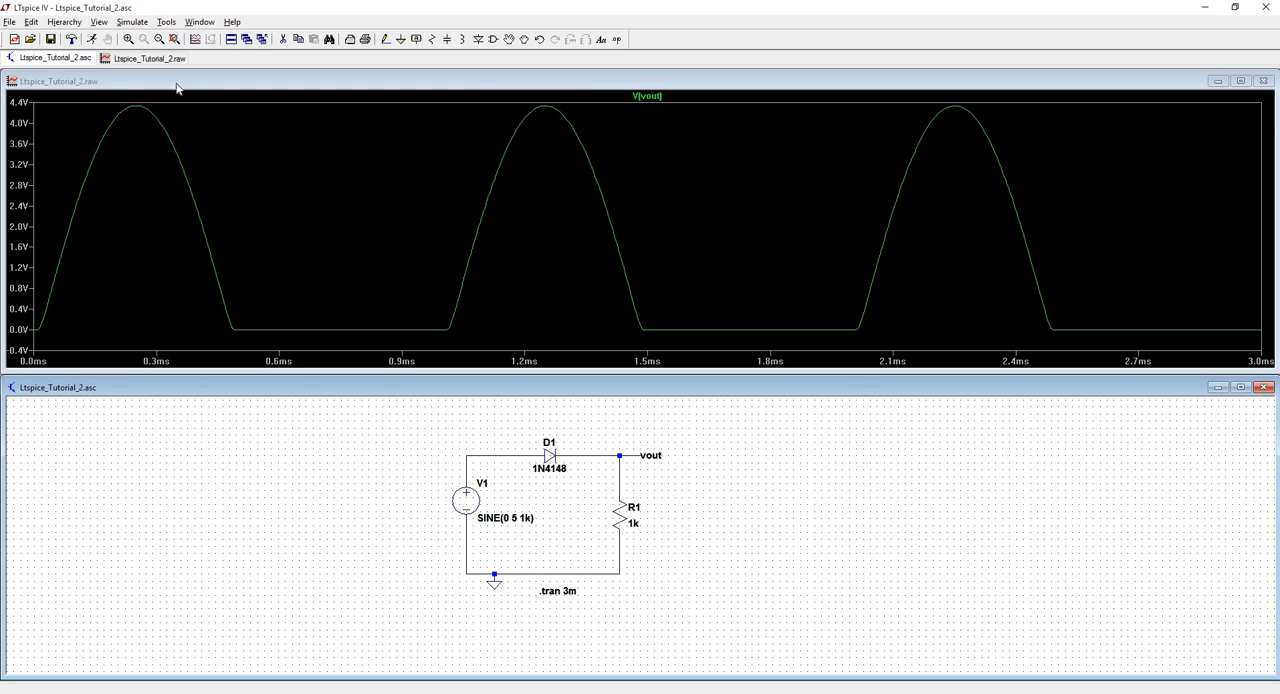
# - Review the voltage and current waveforms available for plotting in the visible waveforms selection
pyautogui.click(326, 106)
pyautogui.click(72, 22)
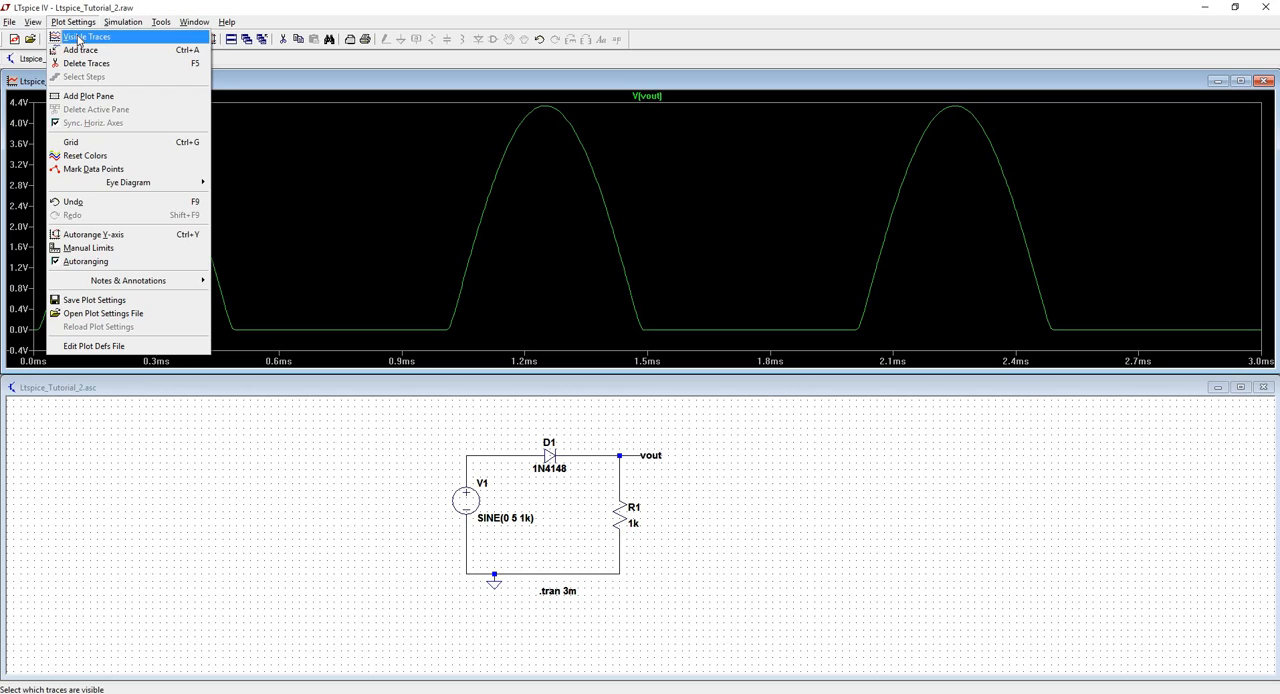
pyautogui.click(79, 37)
pyautogui.click(547, 338)
pyautogui.click(541, 346)
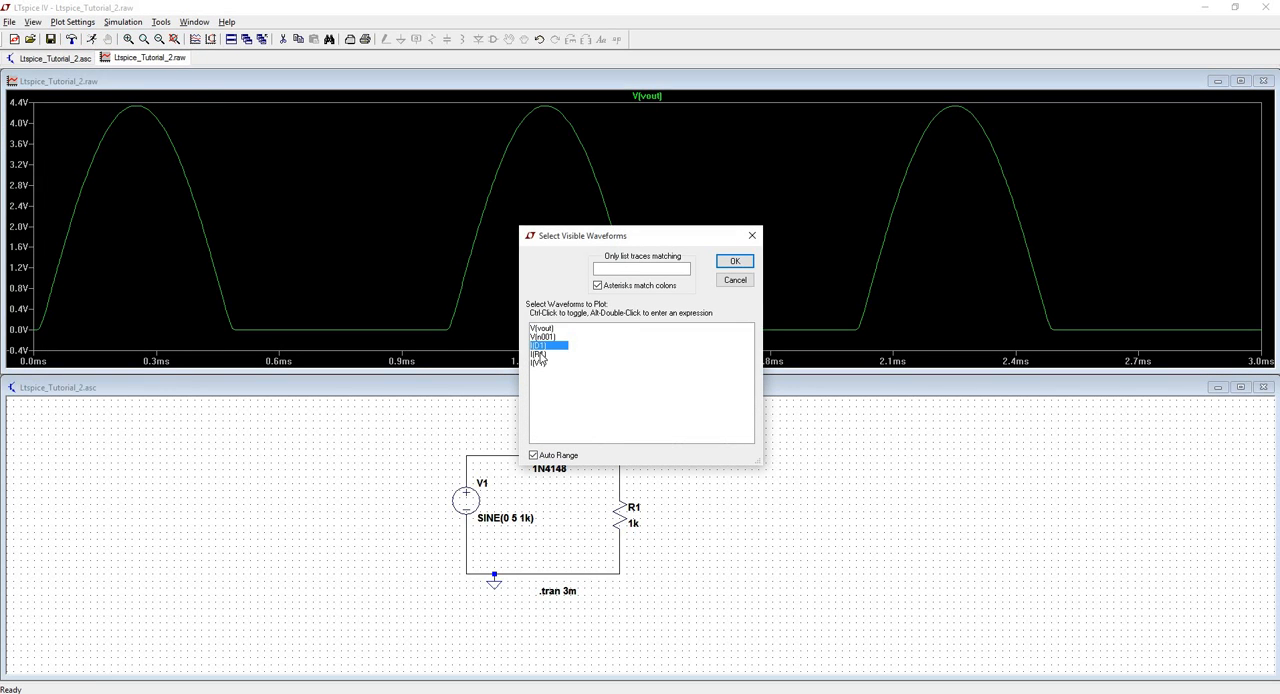
pyautogui.click(541, 356)
pyautogui.click(556, 366)
pyautogui.click(752, 235)
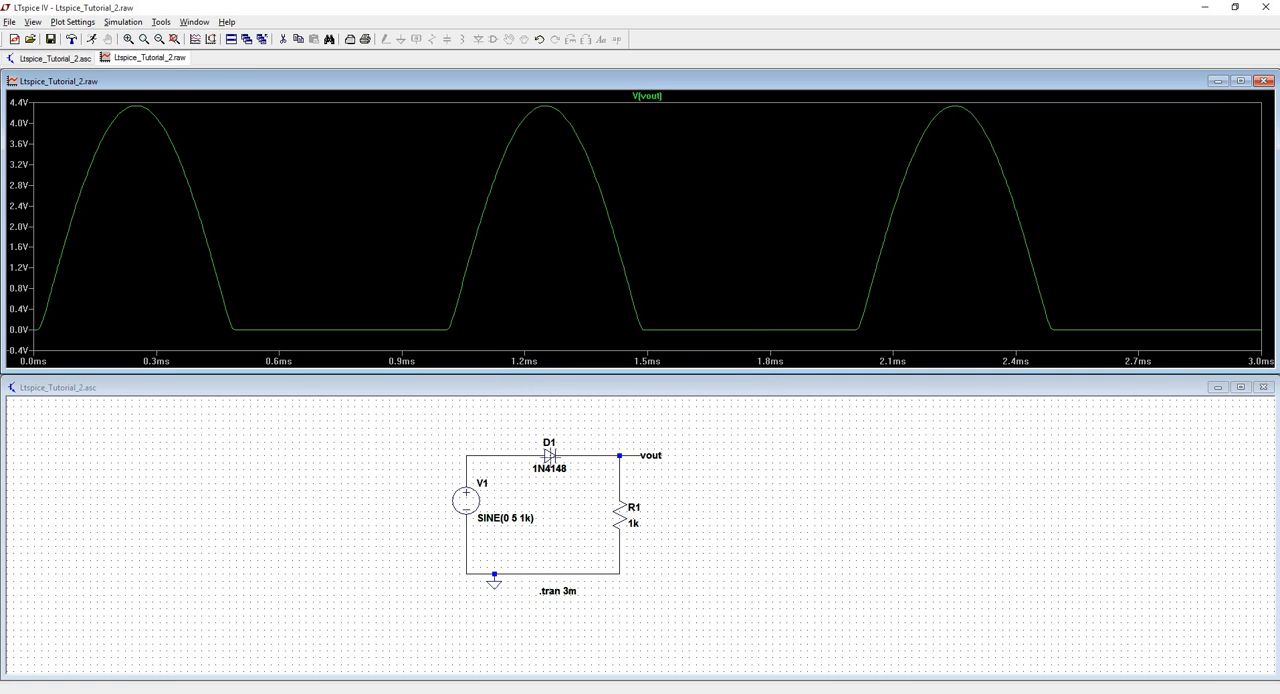
# - Plot the current through diode D1 as the only trace, in place of V(vout)
pyautogui.click(391, 448)
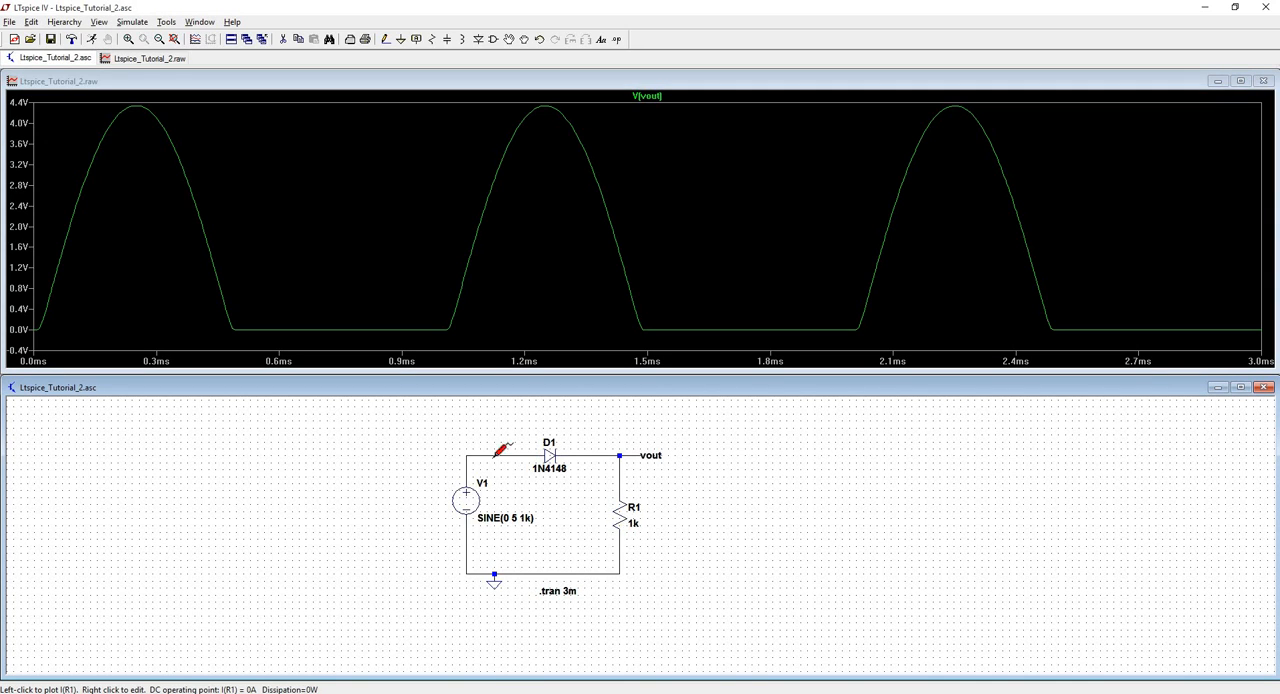
pyautogui.click(550, 453)
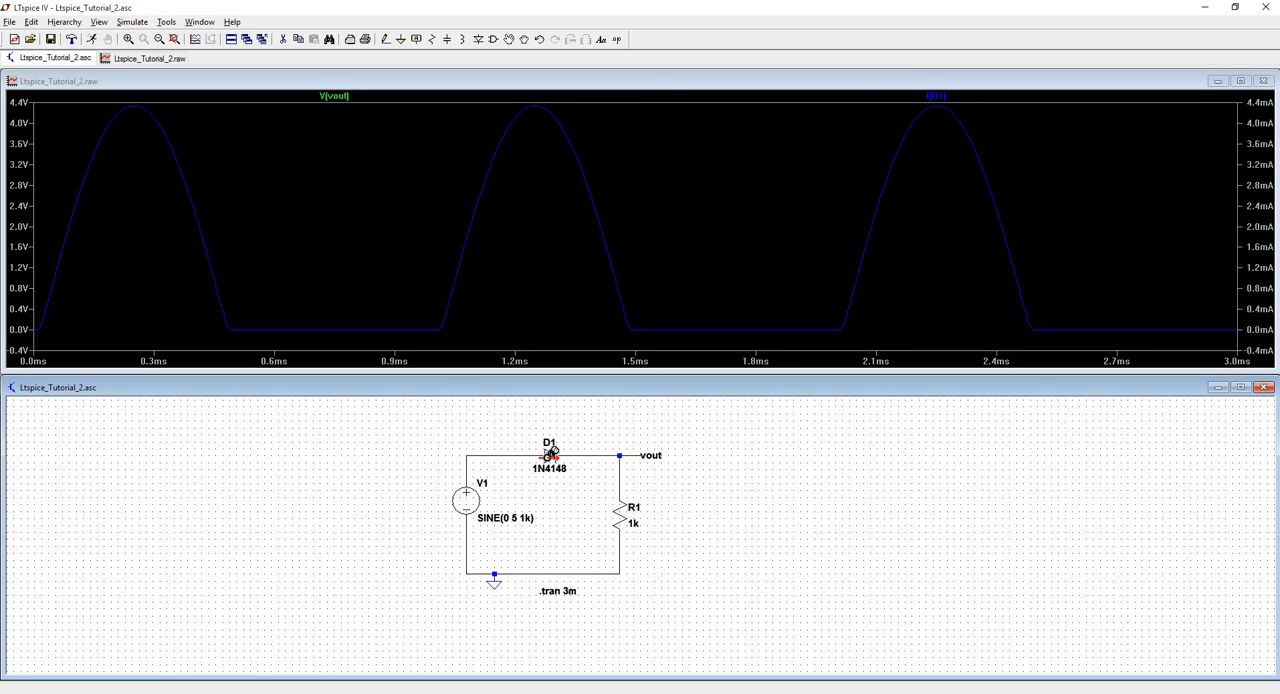
pyautogui.click(550, 454)
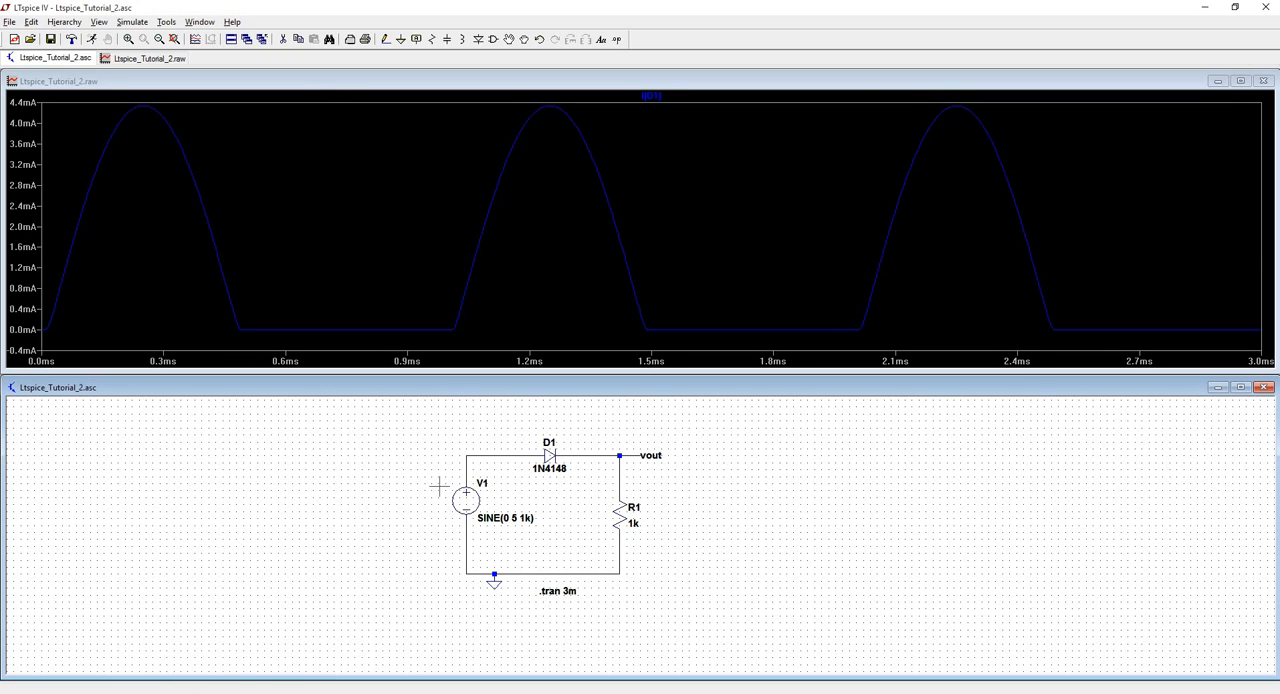
# - Plot the currents through R1, V1 and D1 together in the waveform window
pyautogui.click(620, 510)
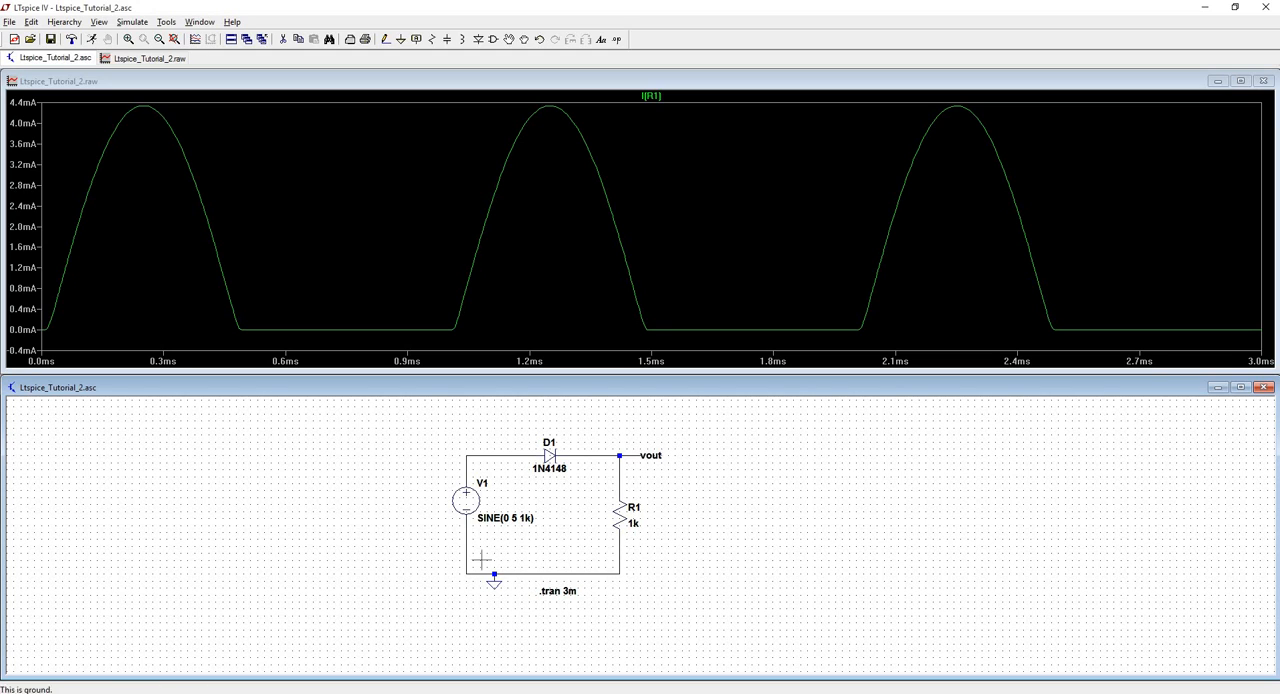
pyautogui.click(472, 492)
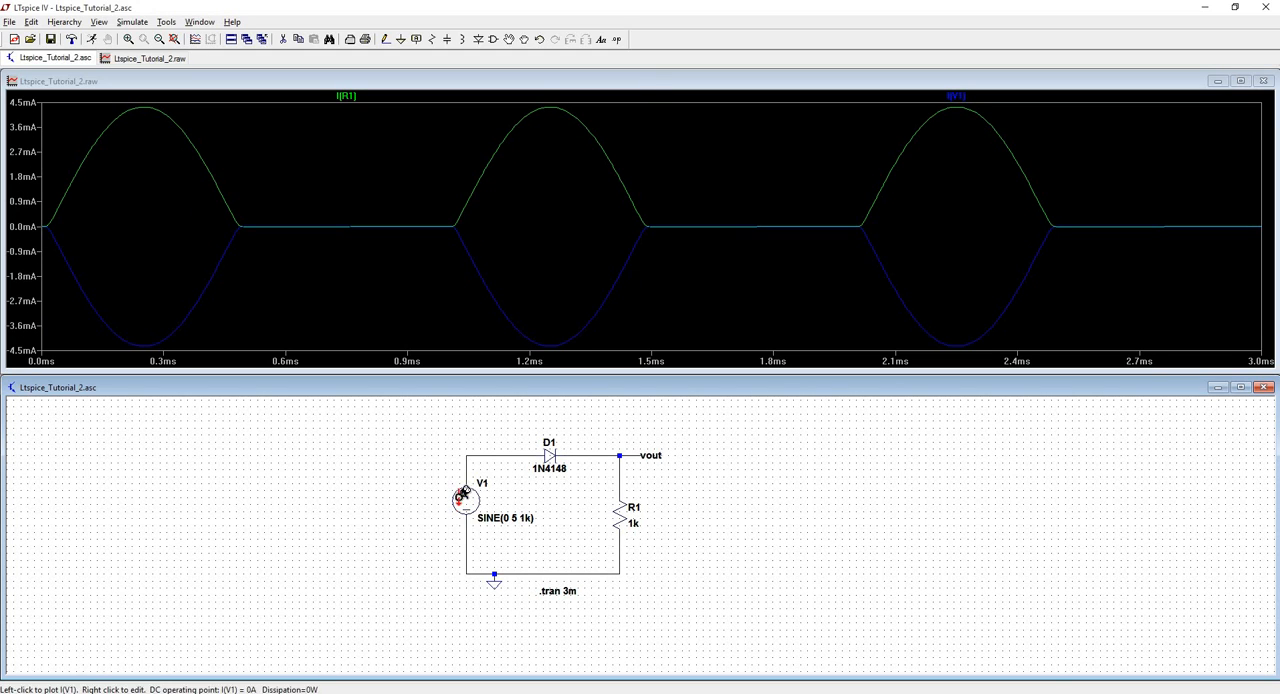
pyautogui.click(548, 454)
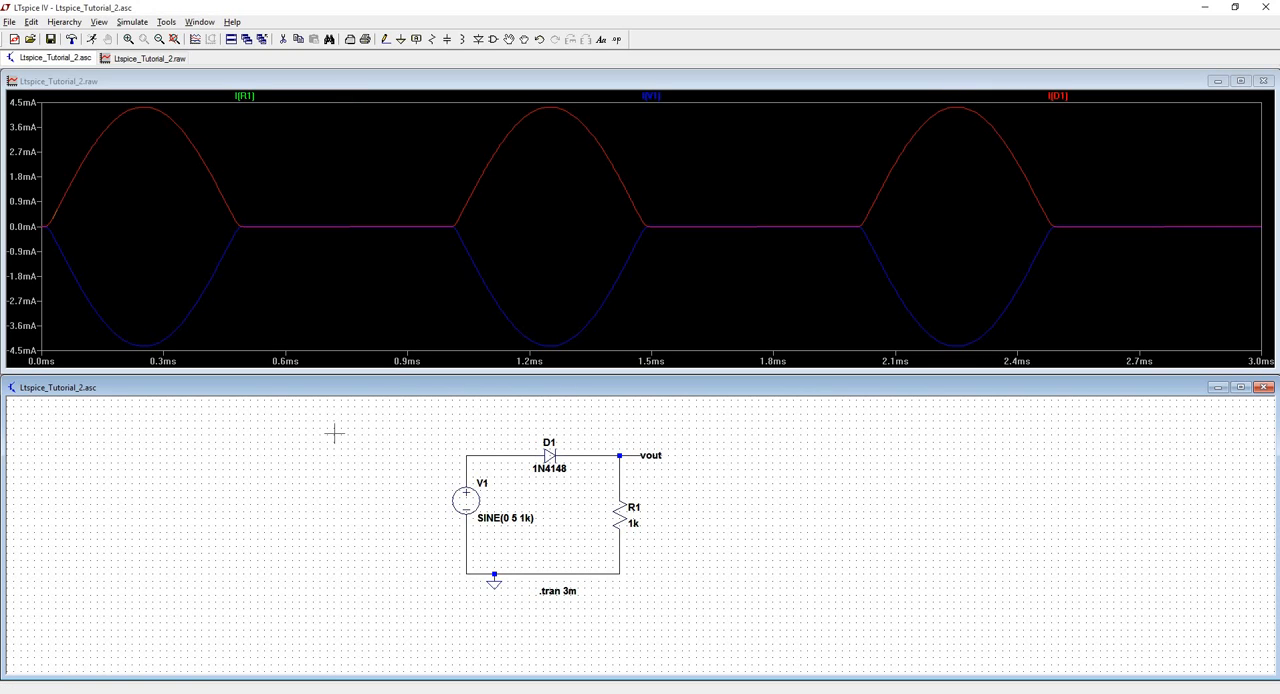